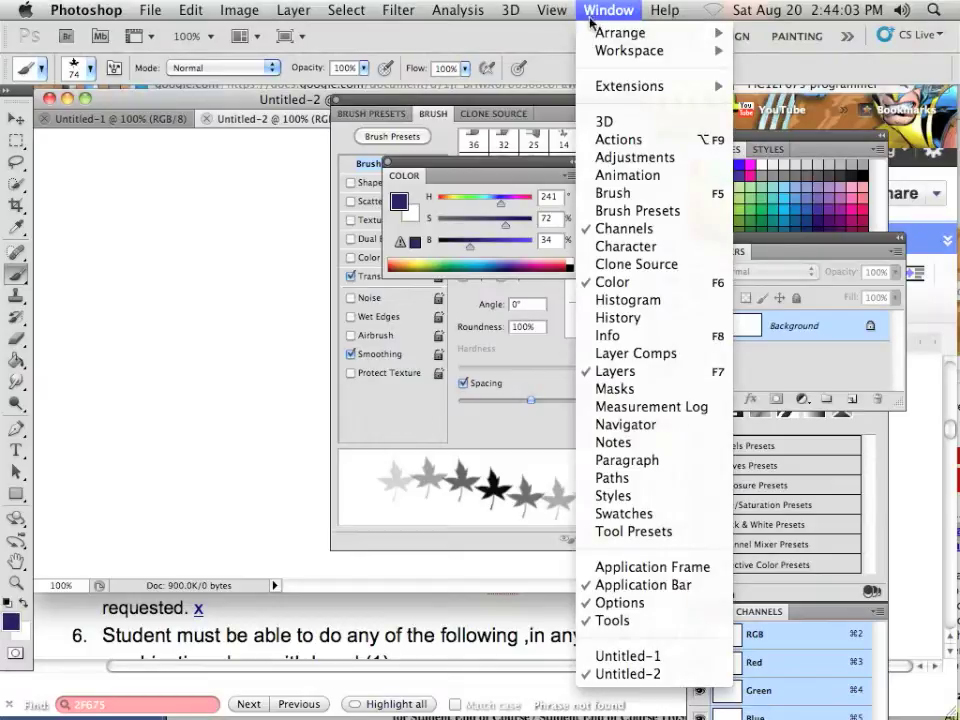
Step: Show the Brush settings and move them and the Color panel clear of the canvas
left_click(620, 198)
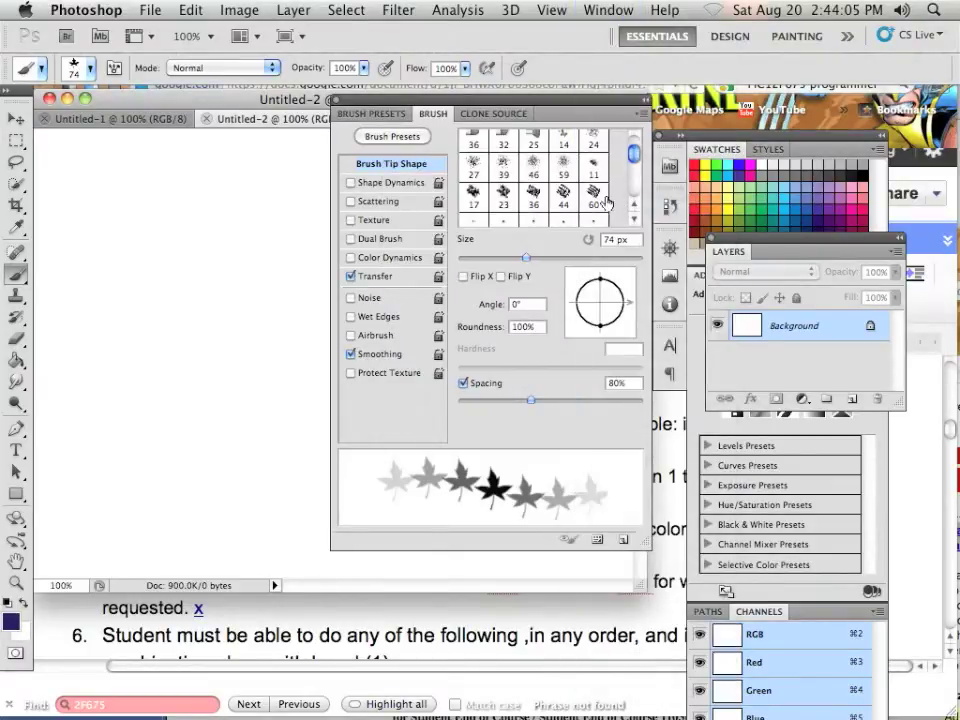
mouse_move(443, 113)
left_mouse_down()
mouse_move(526, 170)
mouse_move(602, 105)
mouse_move(739, 100)
left_mouse_up()
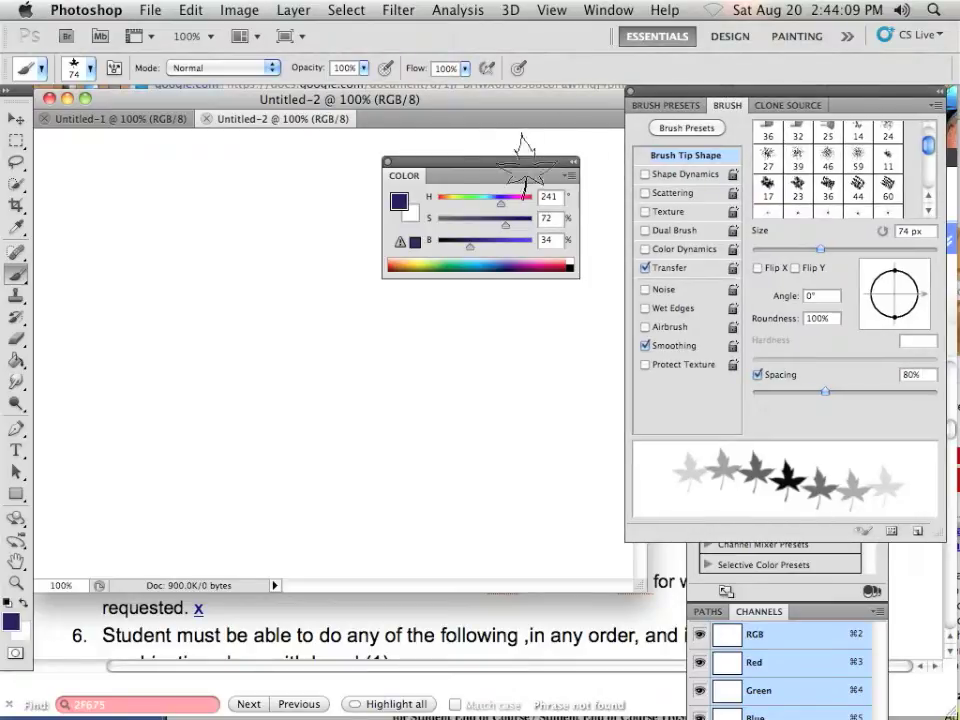
mouse_move(534, 184)
left_mouse_down()
mouse_move(774, 609)
mouse_move(868, 619)
mouse_move(778, 577)
left_mouse_up()
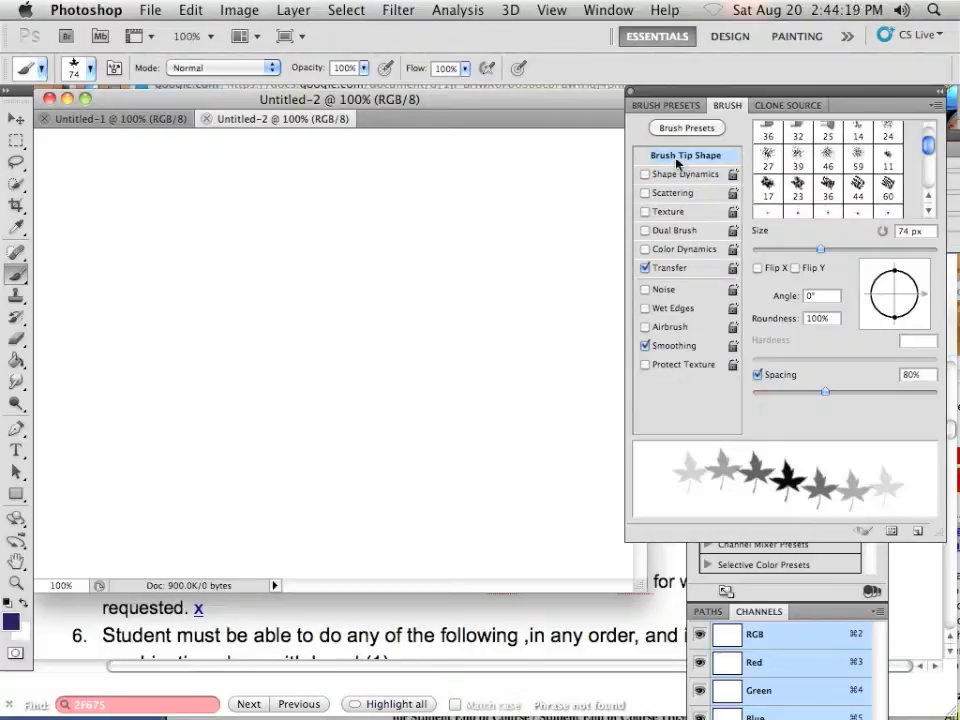
Step: Paint a trial stroke with the 74 px maple leaf tip at 25% spacing and undo it
mouse_move(927, 147)
left_mouse_down()
mouse_move(927, 137)
mouse_move(927, 154)
left_mouse_up()
left_click(857, 177)
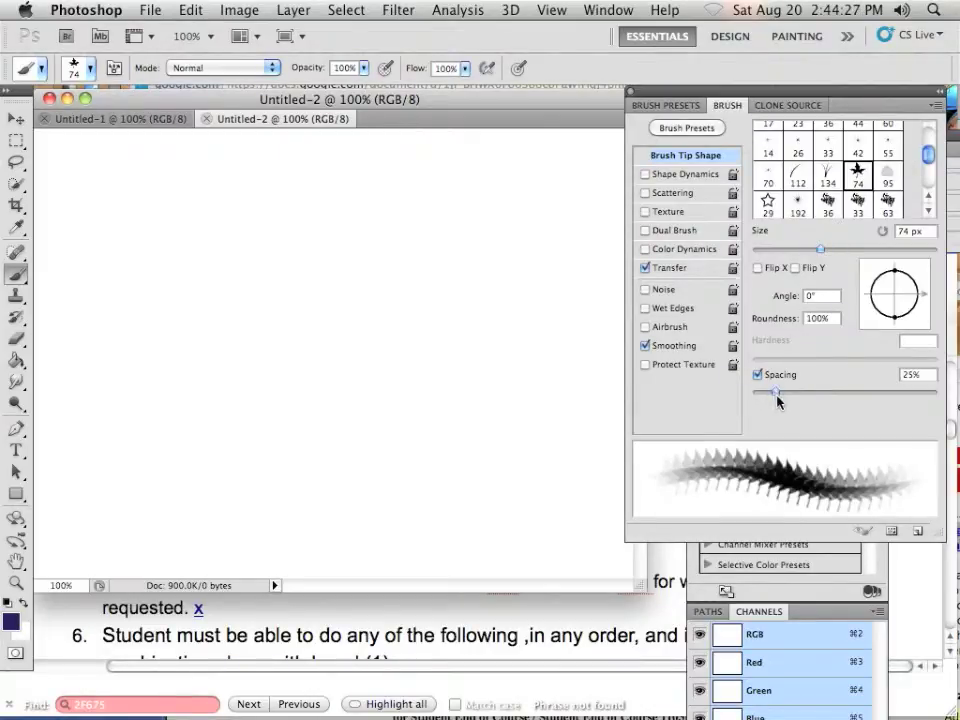
left_click(448, 250)
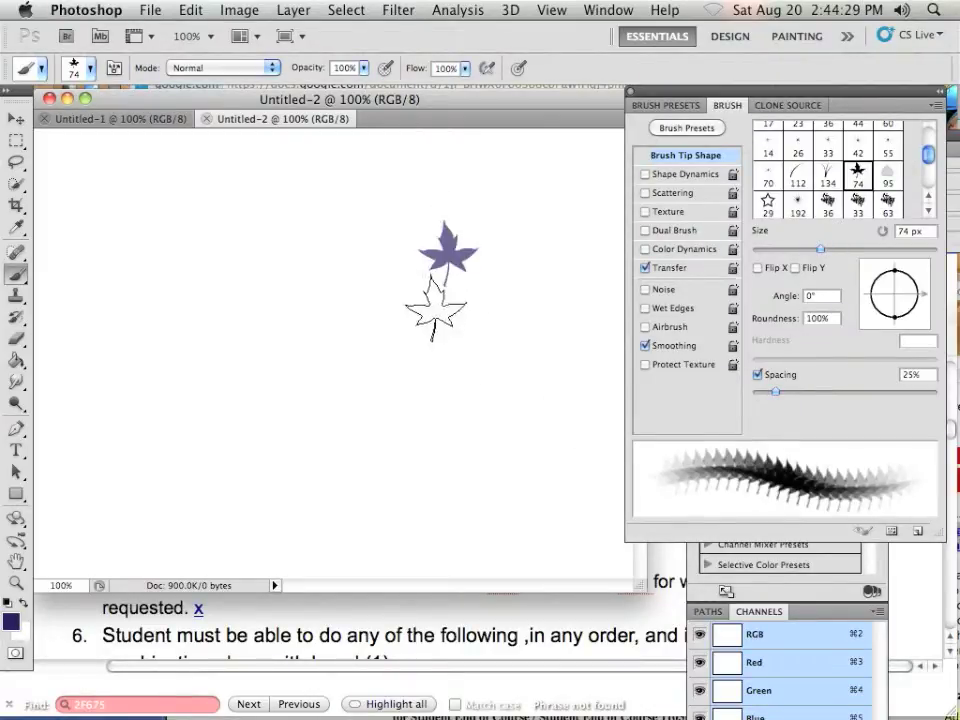
left_click_drag(435, 305, 385, 395)
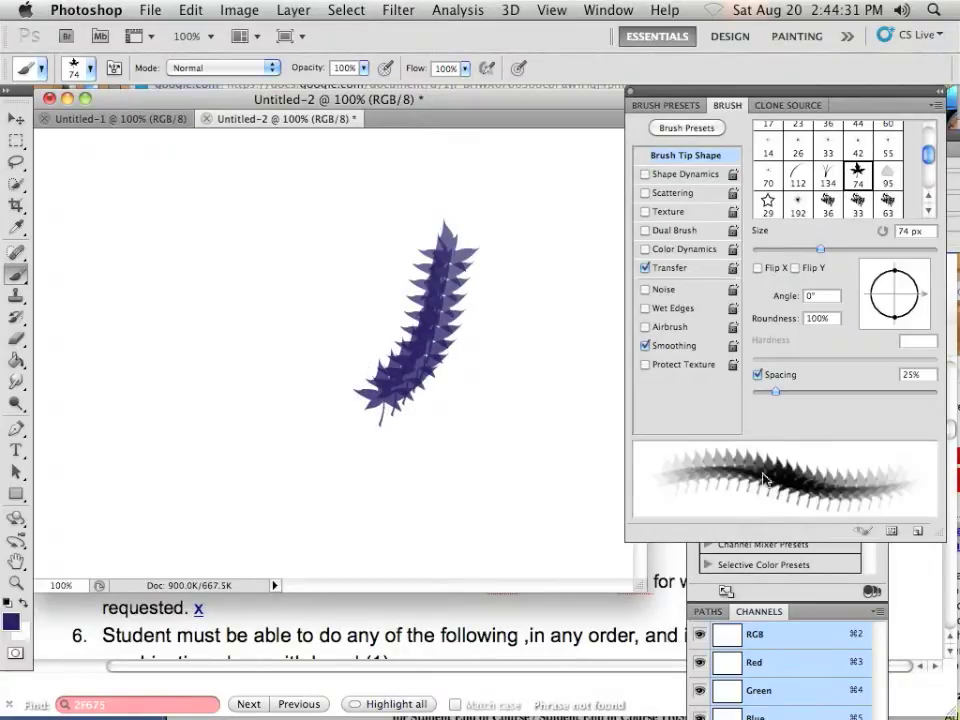
key("super+alt+z")
key("super+alt+z")
Step: Set the leaf tip's spacing to 90%, paint a trial stroke and undo it
left_click_drag(778, 394, 835, 397)
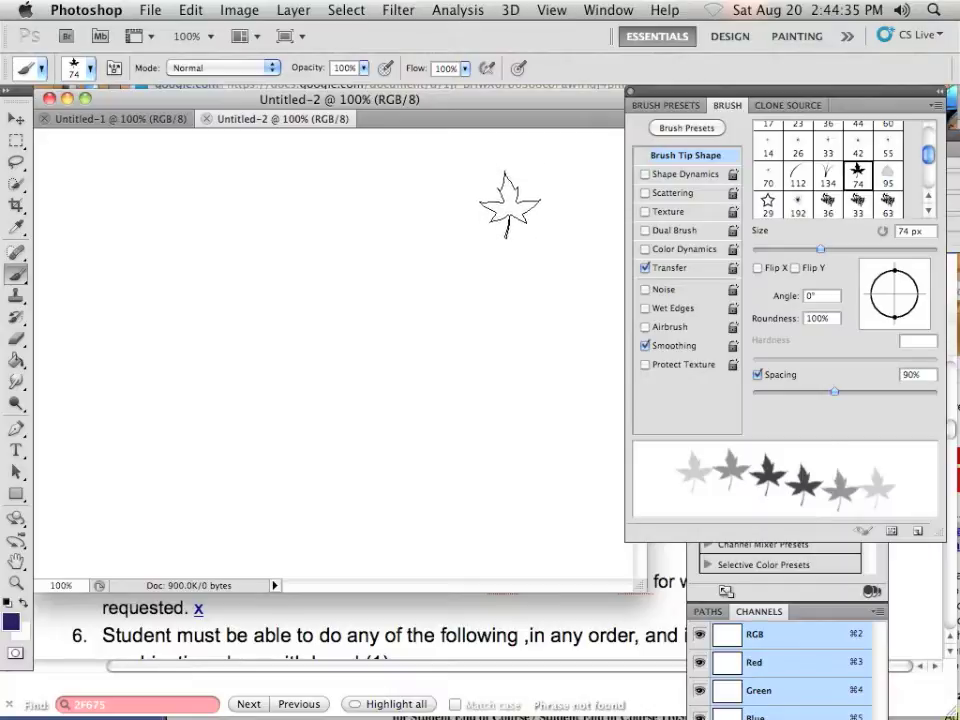
mouse_move(510, 235)
left_mouse_down()
mouse_move(464, 392)
mouse_move(376, 472)
mouse_move(311, 480)
mouse_move(263, 456)
mouse_move(251, 350)
mouse_move(314, 287)
mouse_move(384, 311)
mouse_move(390, 371)
mouse_move(343, 396)
left_mouse_up()
key("ctrl+z")
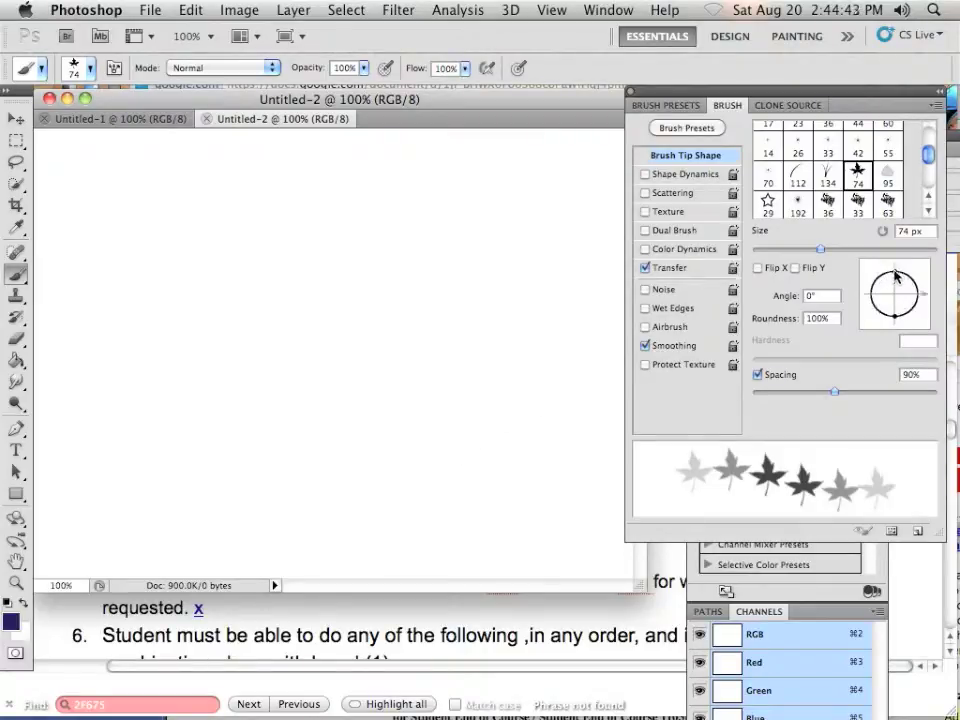
Step: Paint leaf strokes at 24% roundness, one at a 0° angle and one at 142°, and clear the canvas
left_click_drag(895, 277, 895, 289)
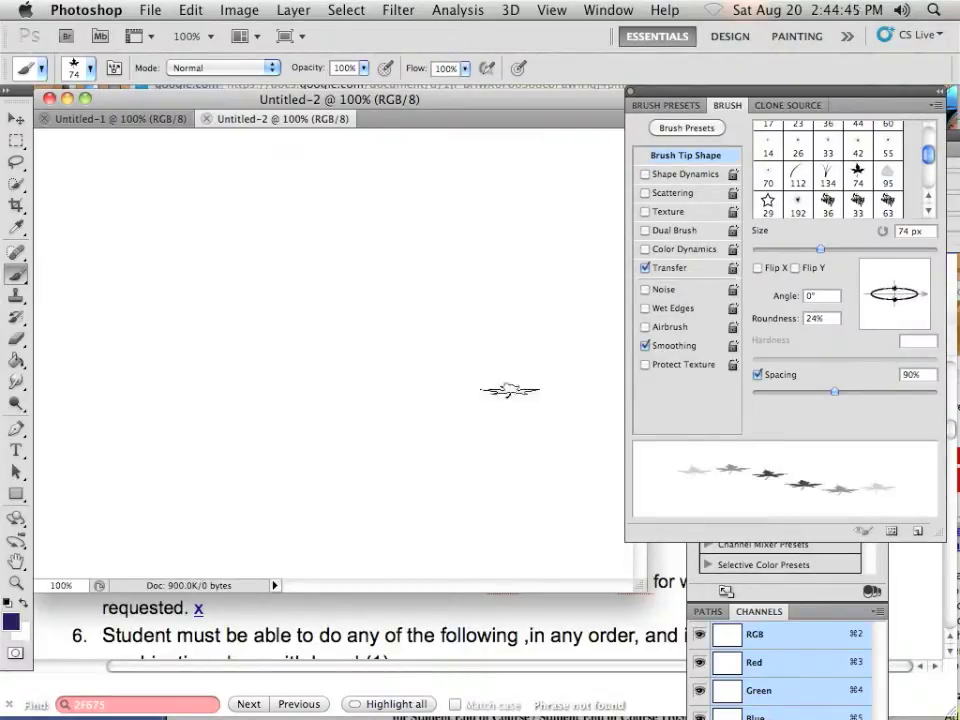
mouse_move(285, 366)
left_mouse_down()
mouse_move(332, 348)
mouse_move(497, 388)
left_mouse_up()
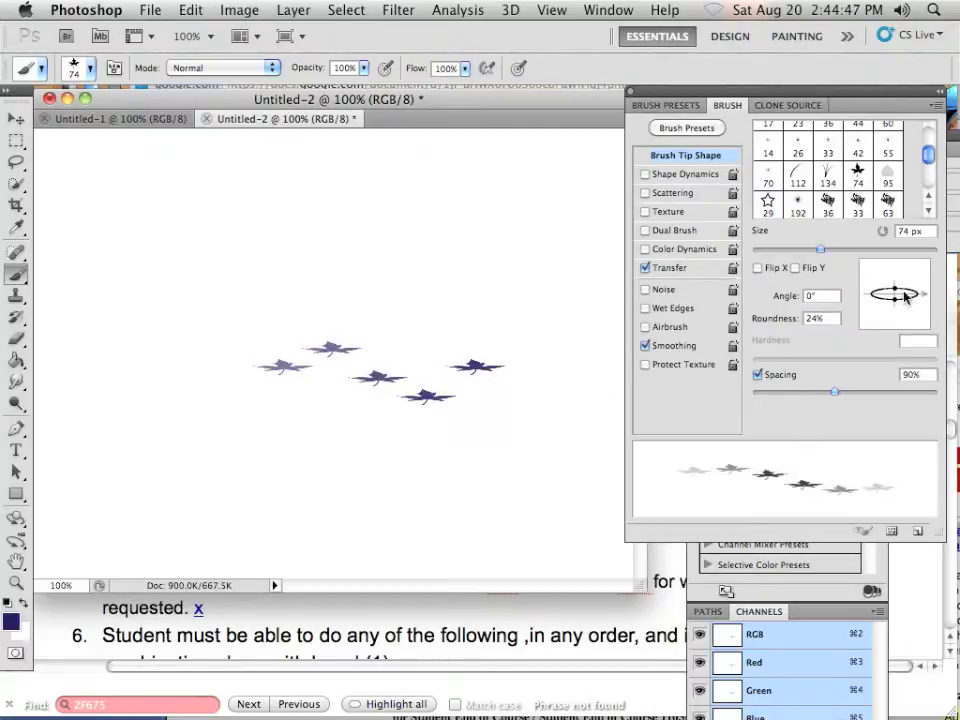
mouse_move(905, 296)
left_mouse_down()
mouse_move(900, 278)
mouse_move(579, 285)
mouse_move(490, 259)
mouse_move(668, 222)
mouse_move(650, 207)
left_mouse_up()
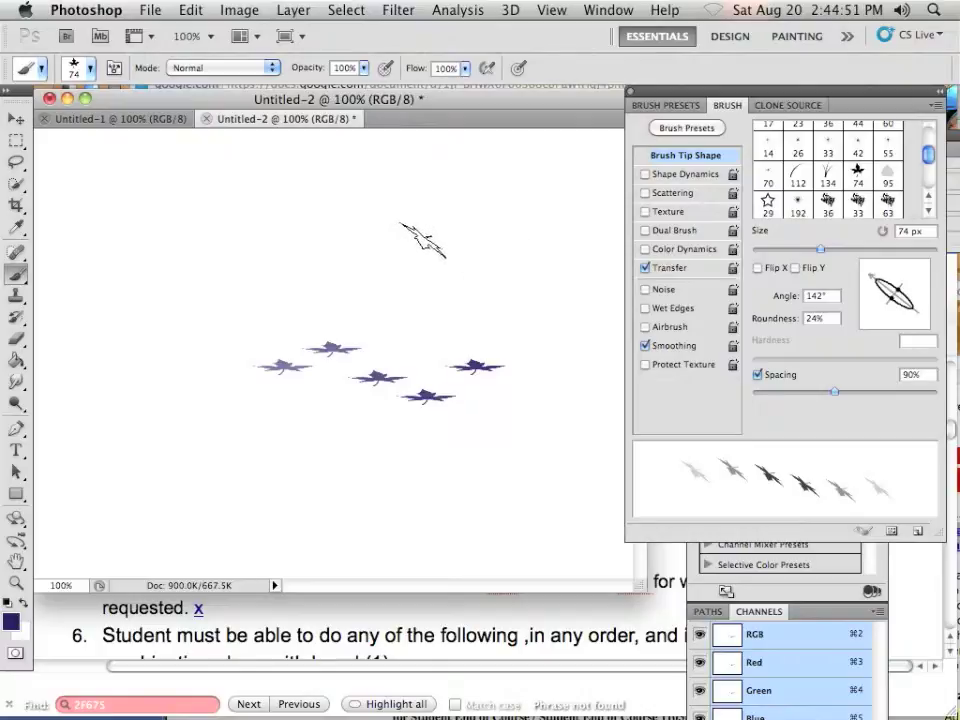
mouse_move(422, 238)
left_mouse_down()
mouse_move(305, 296)
mouse_move(251, 233)
mouse_move(200, 316)
mouse_move(212, 380)
left_mouse_up()
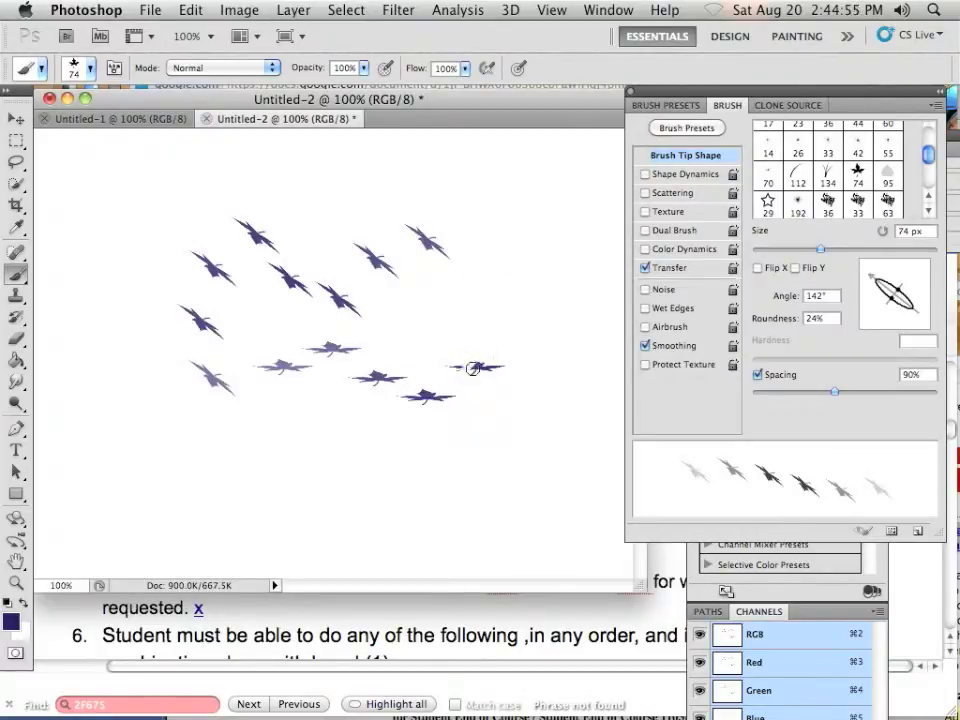
mouse_move(499, 390)
left_mouse_down()
mouse_move(433, 441)
mouse_move(453, 275)
mouse_move(416, 208)
mouse_move(276, 288)
mouse_move(262, 185)
mouse_move(235, 219)
mouse_move(463, 356)
mouse_move(472, 374)
mouse_move(378, 426)
mouse_move(368, 389)
mouse_move(529, 379)
left_mouse_up()
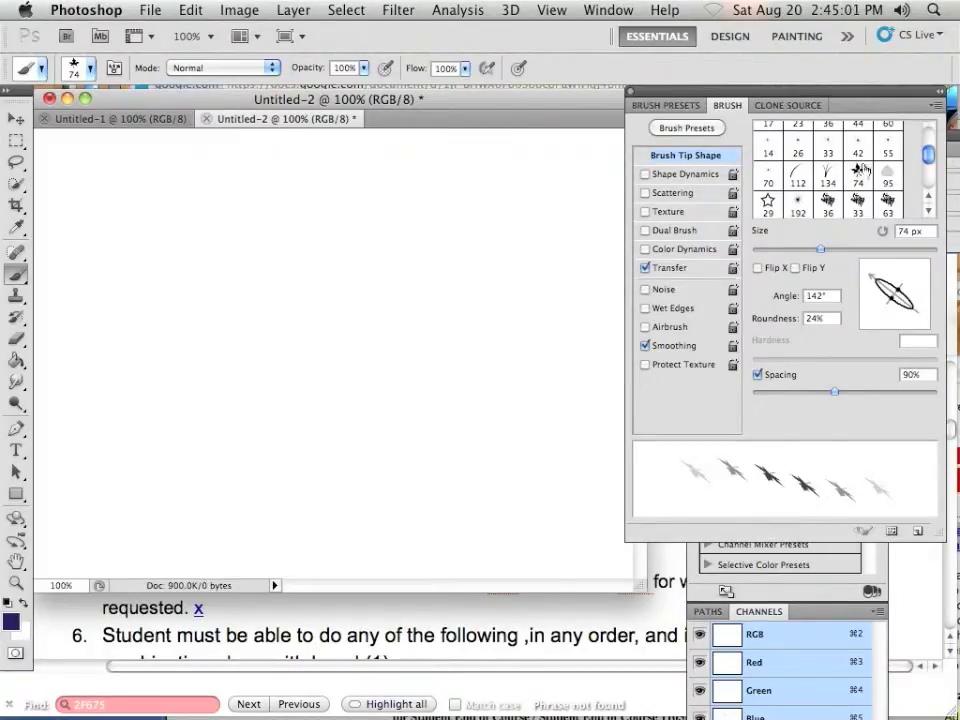
Step: Paint two crossing curved strokes with the 30 px hard round tip at 28% roundness, one at 0° and the other at 79°
left_click_drag(927, 158, 927, 140)
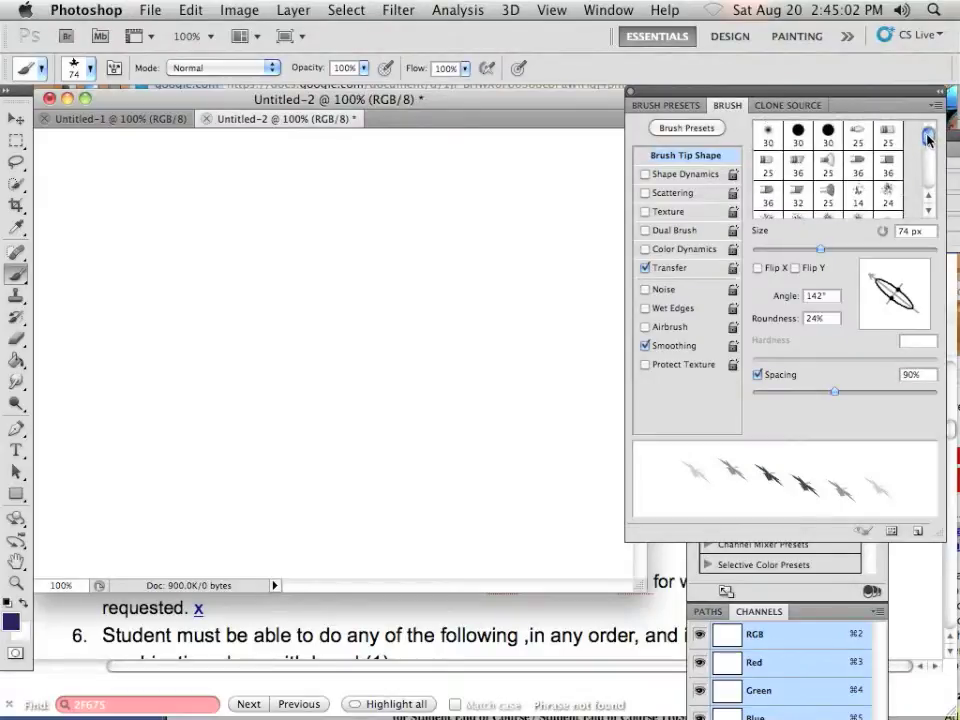
left_click(828, 135)
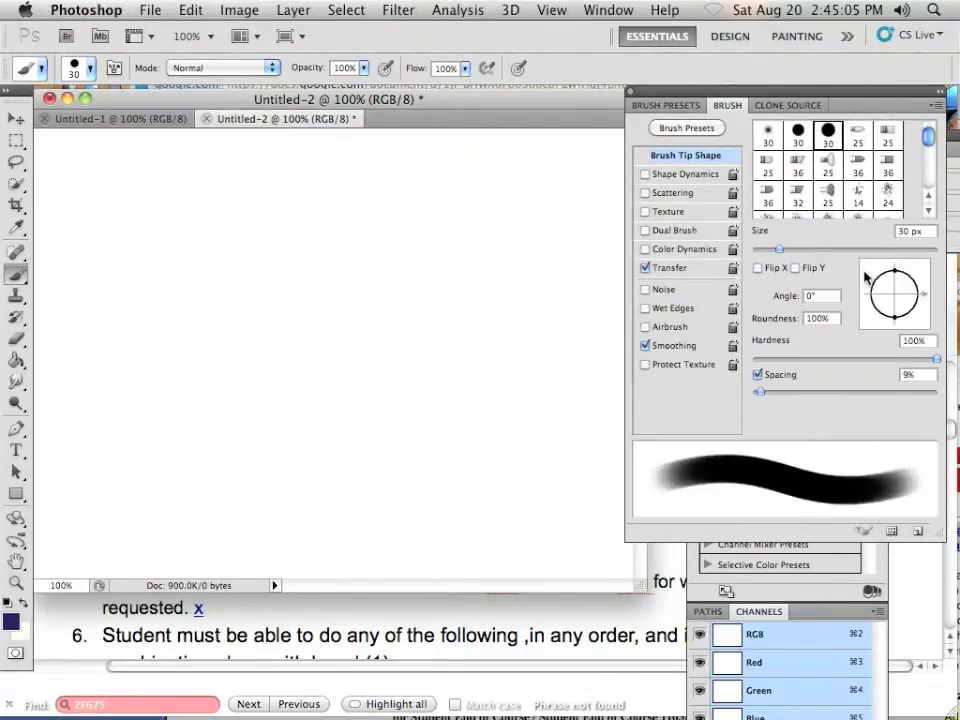
left_click_drag(891, 273, 893, 287)
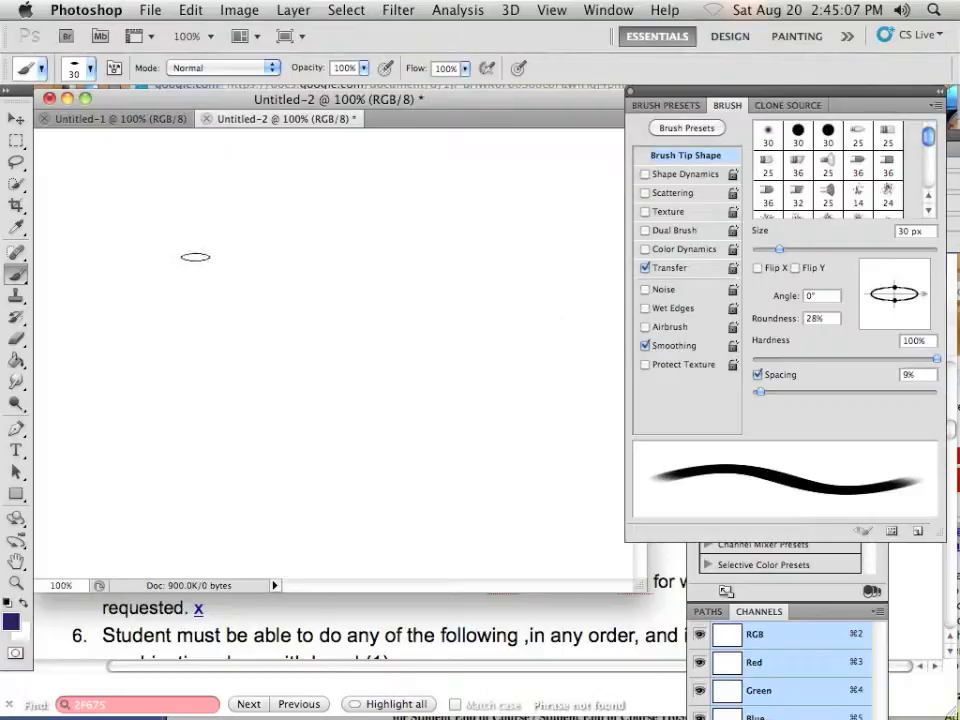
mouse_move(195, 257)
left_mouse_down()
mouse_move(228, 293)
mouse_move(187, 337)
mouse_move(166, 419)
mouse_move(259, 440)
mouse_move(300, 515)
left_mouse_up()
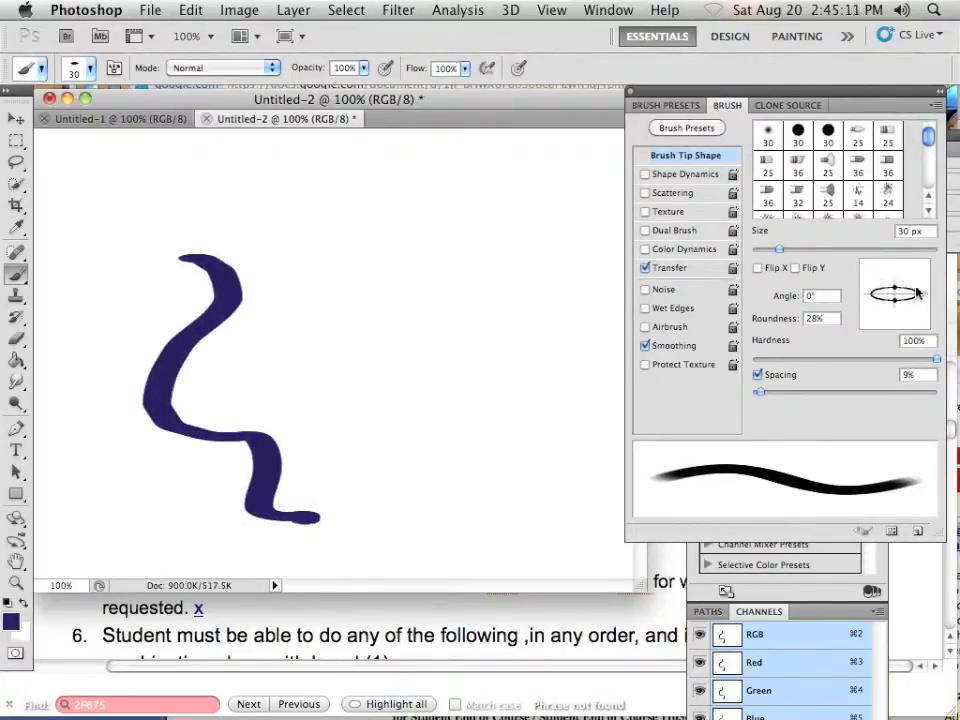
left_click_drag(918, 292, 899, 268)
mouse_move(296, 338)
left_mouse_down()
mouse_move(151, 496)
mouse_move(110, 508)
left_mouse_up()
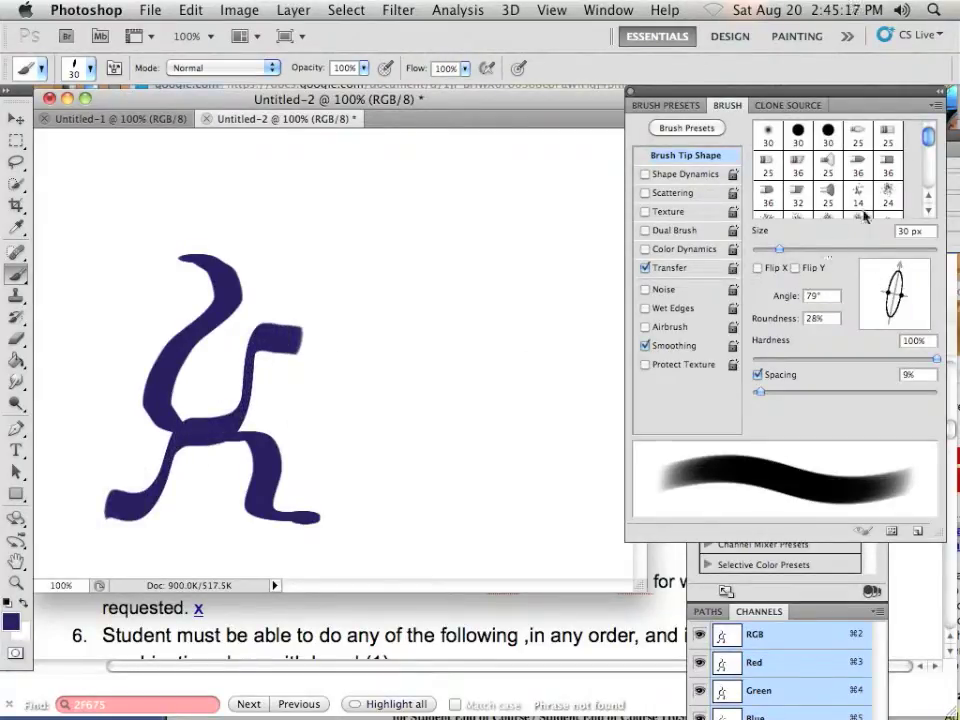
Step: Choose the 112 px curved grass blade tip and stamp several overlapping blades beside the painted strokes
left_click_drag(931, 140, 930, 157)
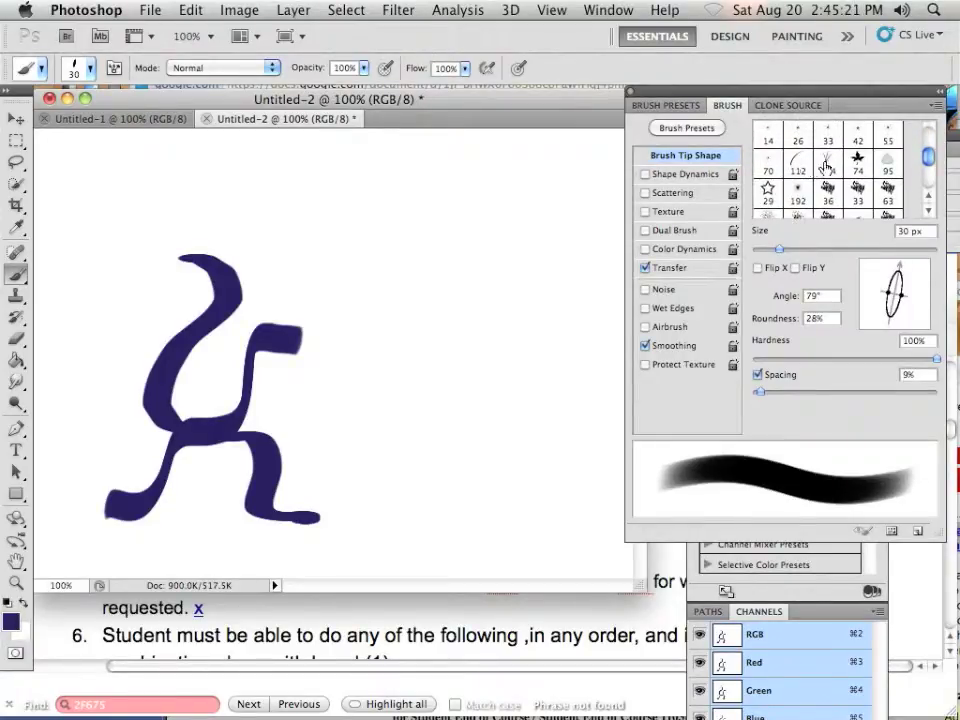
left_click(803, 166)
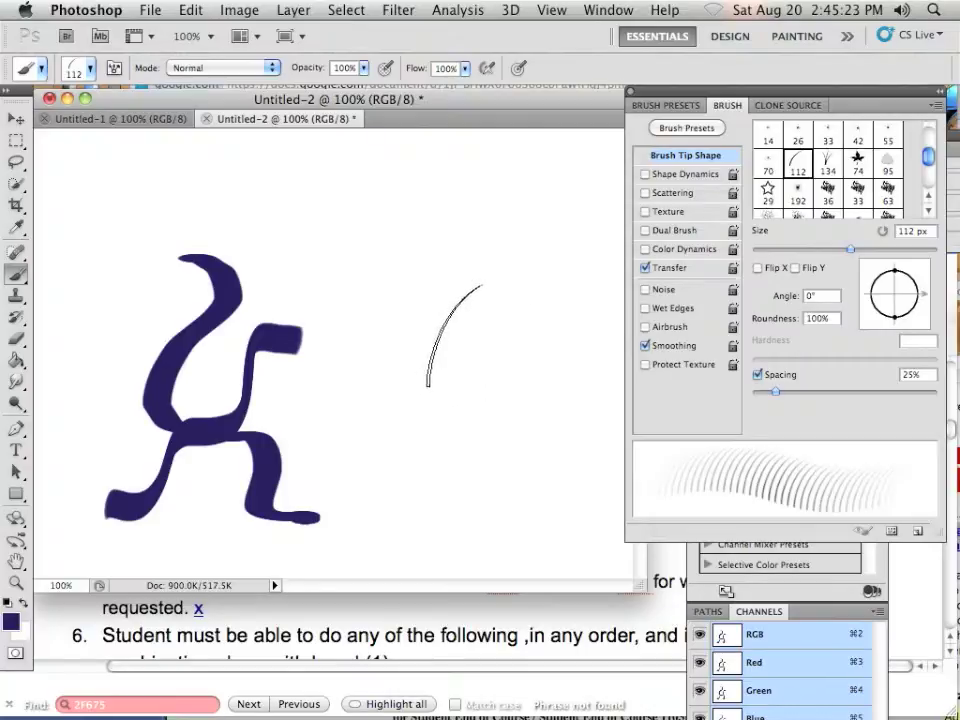
left_click(485, 352)
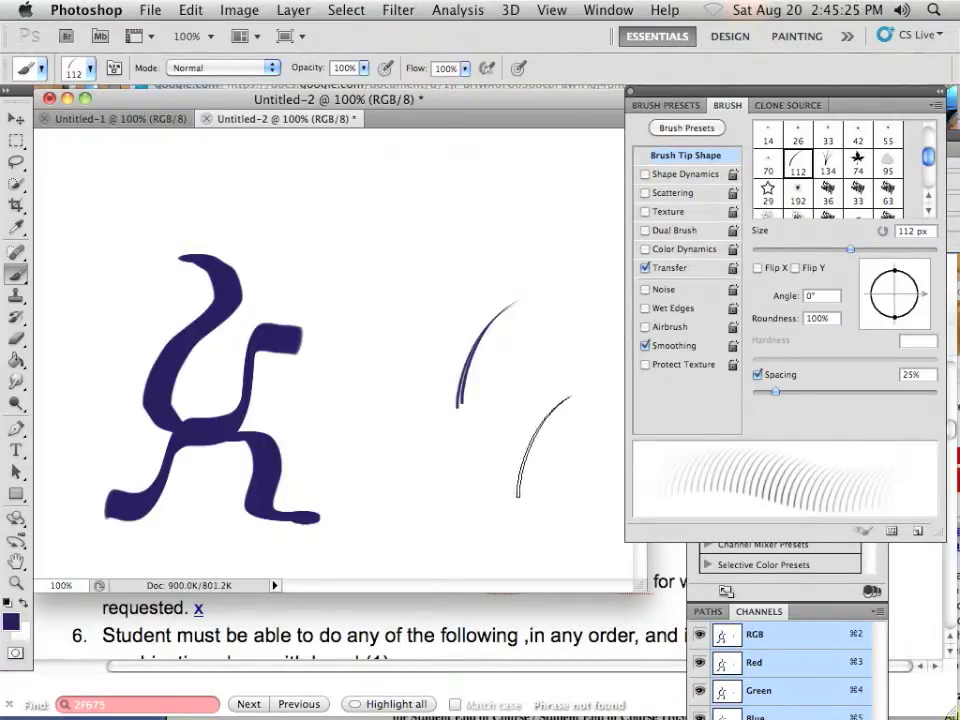
left_click(491, 355)
left_click(503, 362)
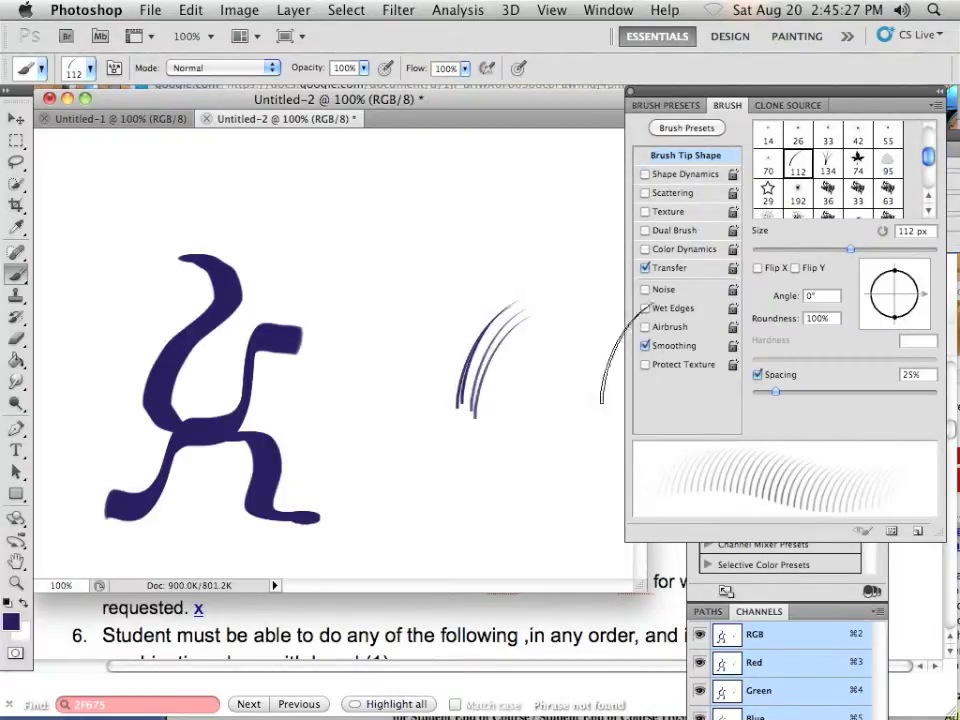
Step: Mirror the blade tip with Flip X and stamp blades next to the first group to form a V
left_click(758, 268)
left_click(436, 350)
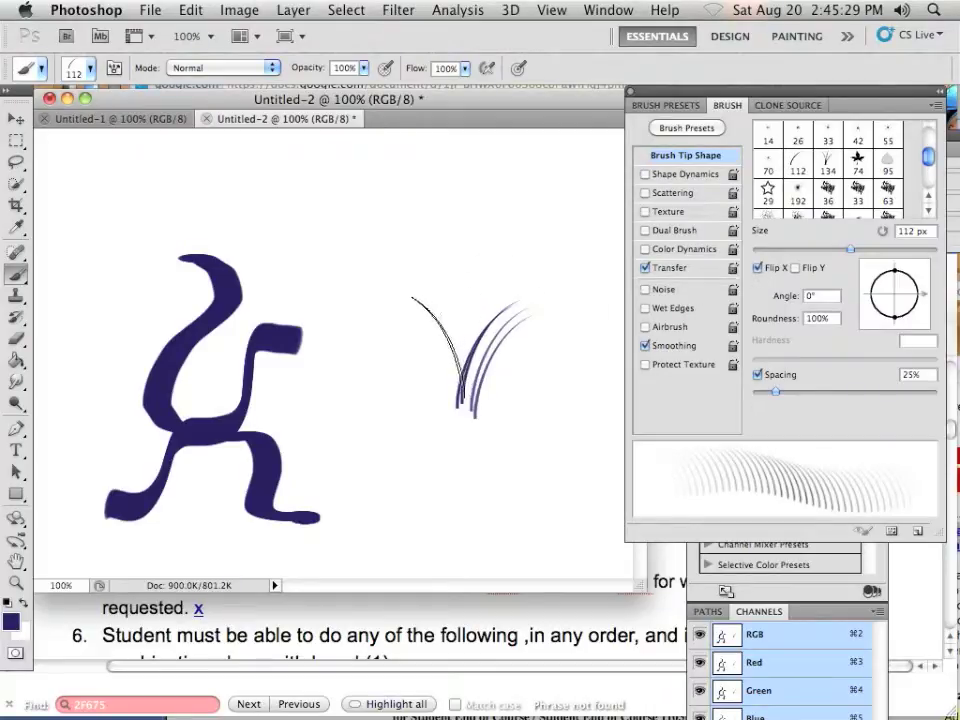
left_click(444, 356)
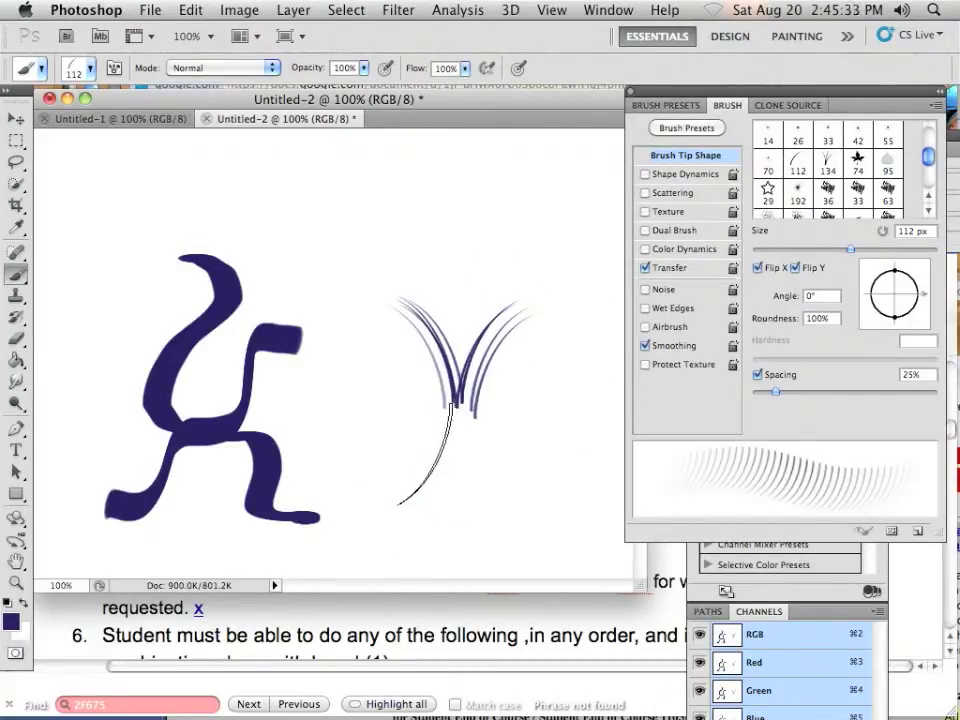
Step: With both Flip X and Flip Y on, stamp three blades directly below the mirrored group
left_click(424, 460)
left_click(430, 462)
left_click(436, 464)
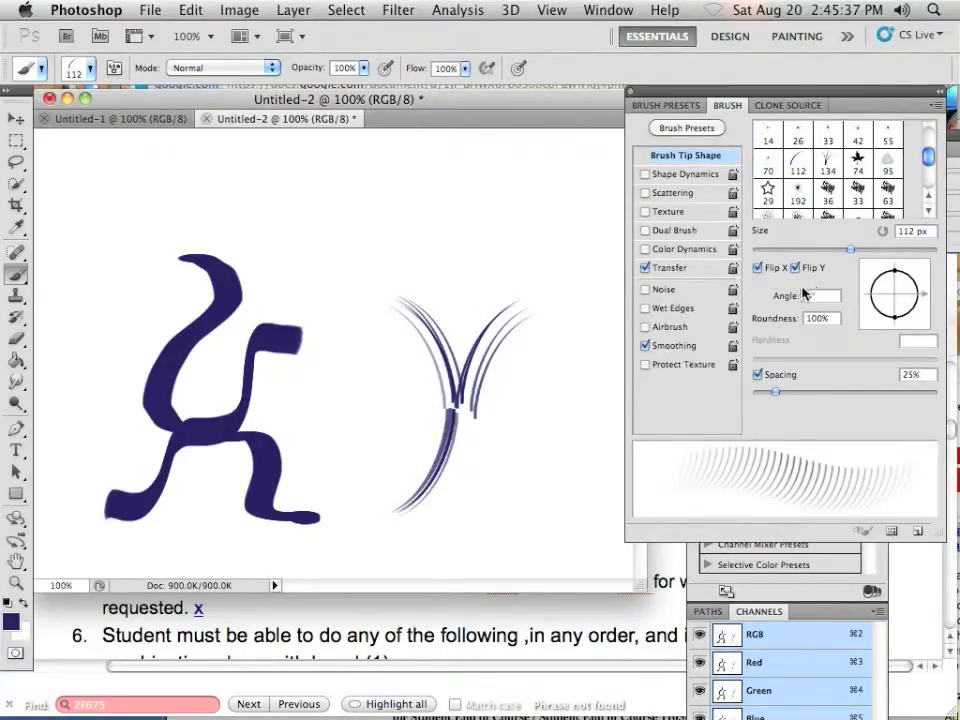
Step: Turn off Flip X, keep Flip Y on, and stamp three blades to complete the four-way symmetrical pattern
left_click(757, 268)
left_click(482, 460)
left_click(490, 462)
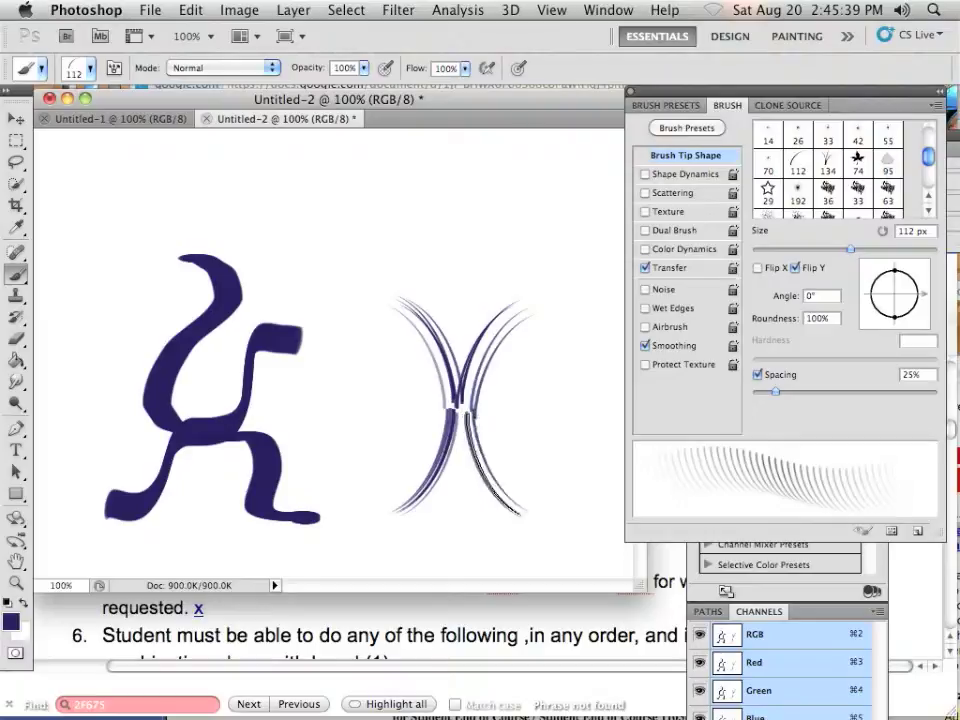
left_click(498, 464)
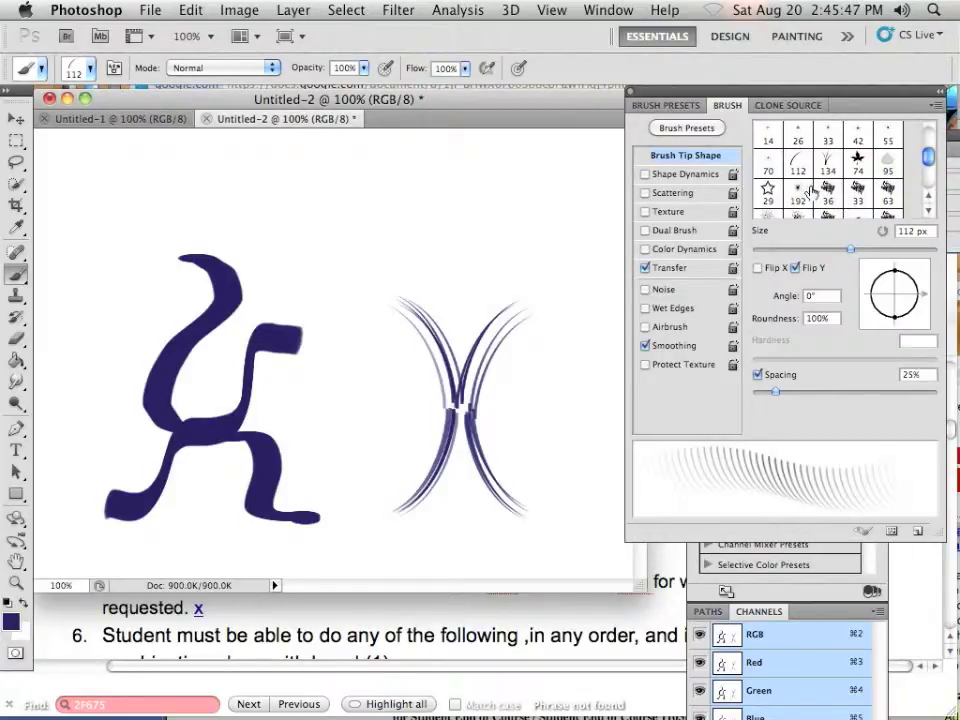
Step: Enable Shape Dynamics for the brush and select the 30 px hard round tip
left_click(672, 176)
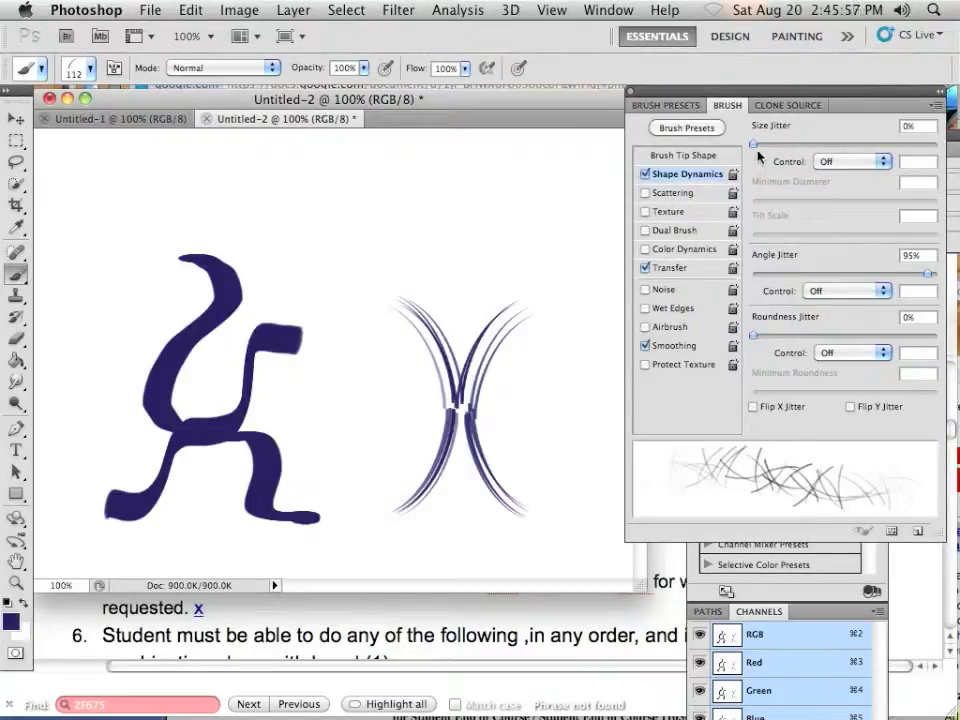
mouse_move(753, 143)
left_mouse_down()
mouse_move(763, 145)
mouse_move(746, 152)
left_mouse_up()
left_click(684, 157)
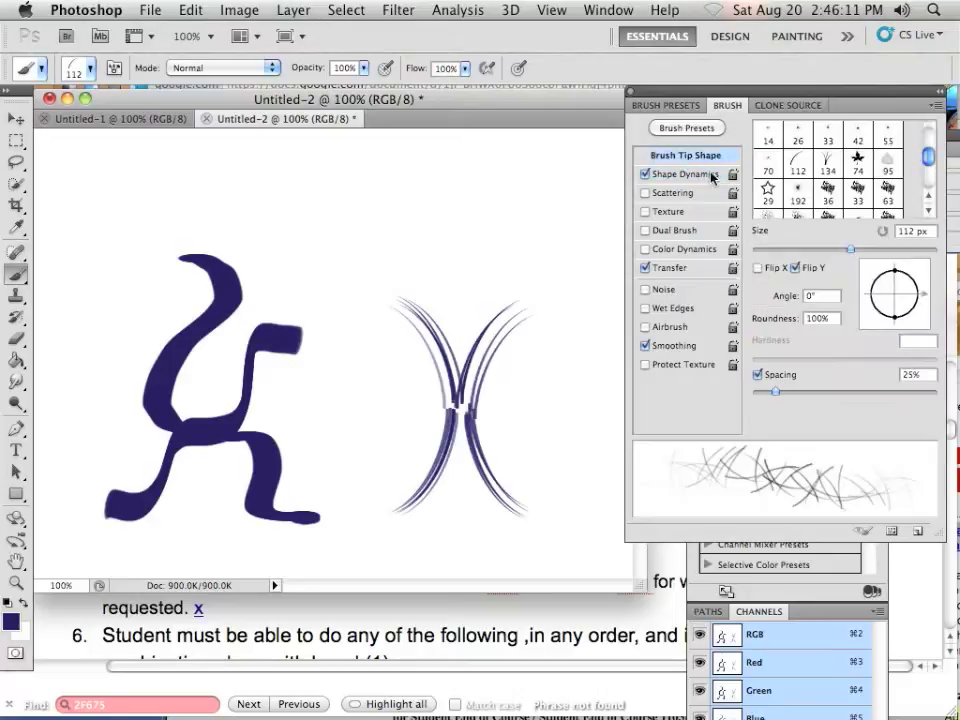
left_click_drag(927, 160, 927, 135)
left_click(828, 133)
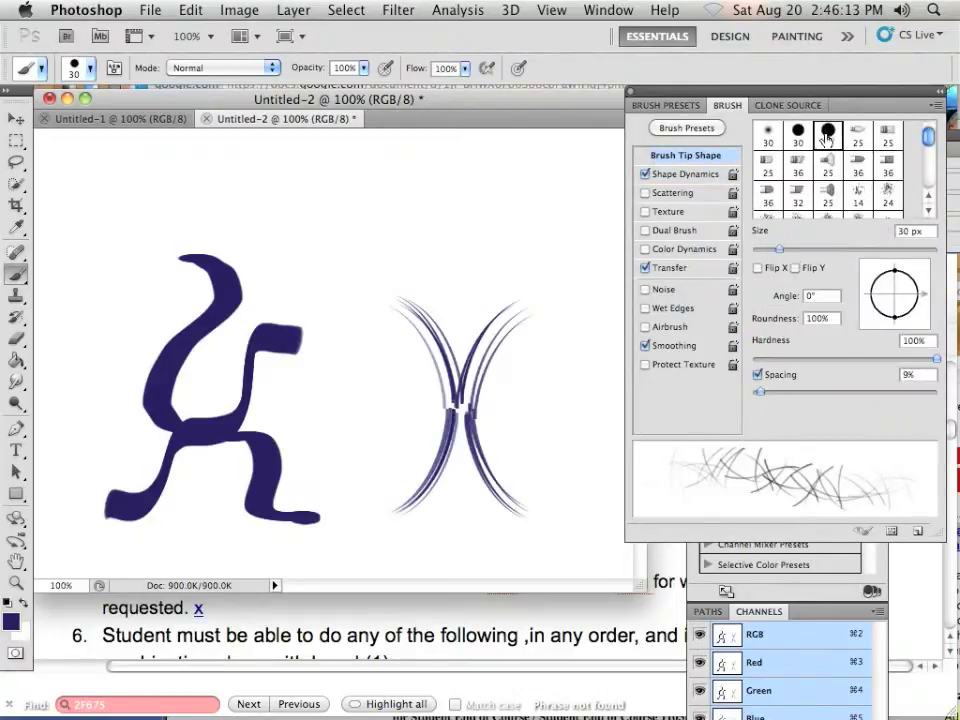
Step: Set the Size Jitter control in Shape Dynamics to Pen Pressure
left_click(686, 176)
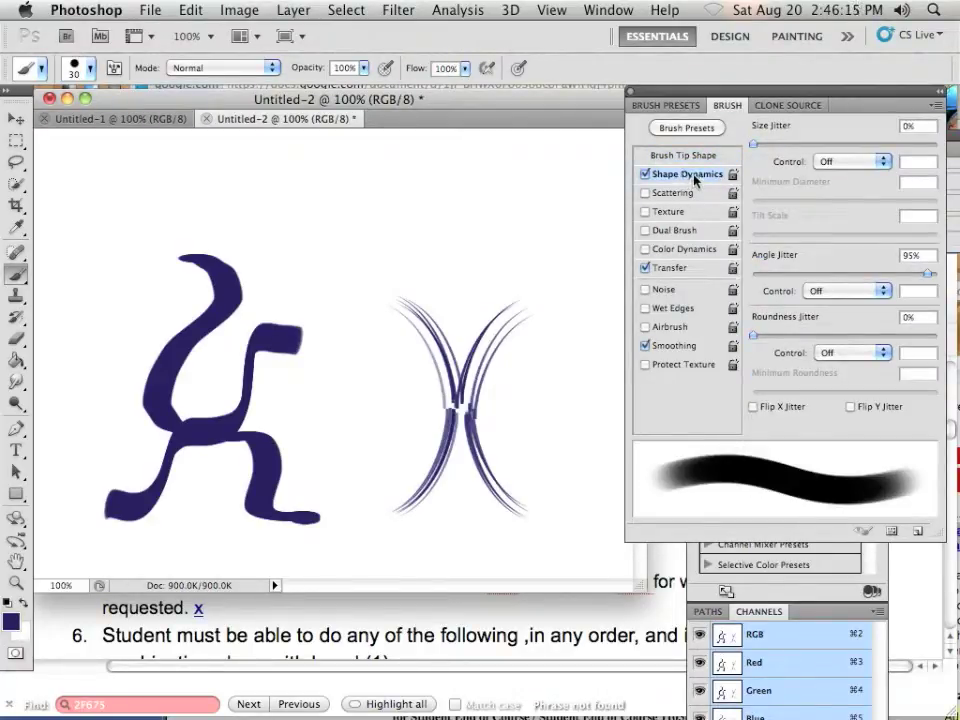
left_click(840, 166)
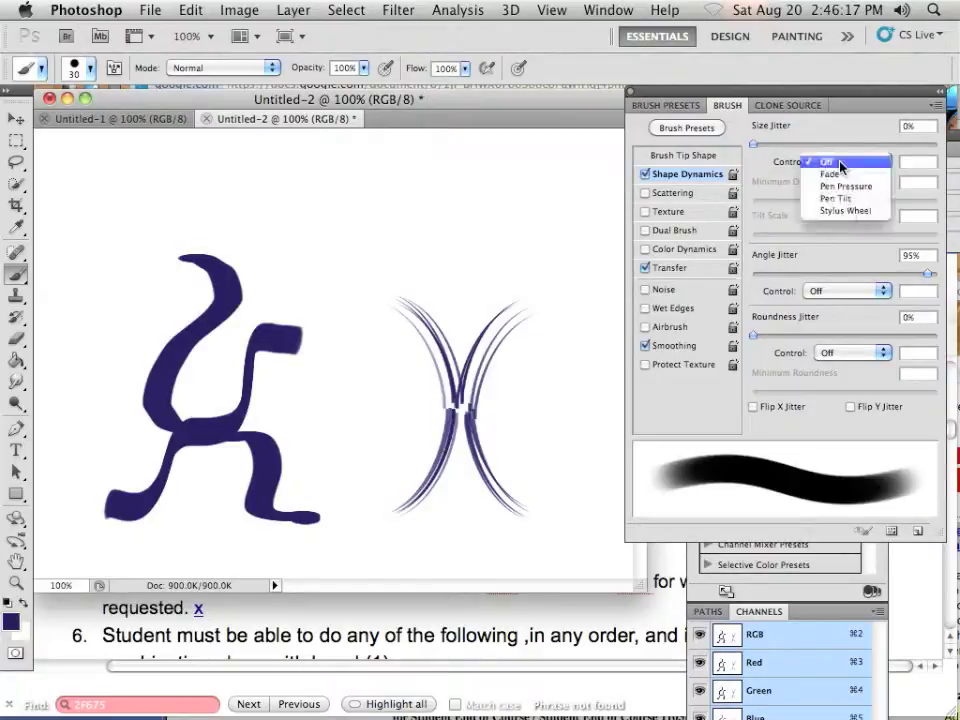
left_click(842, 187)
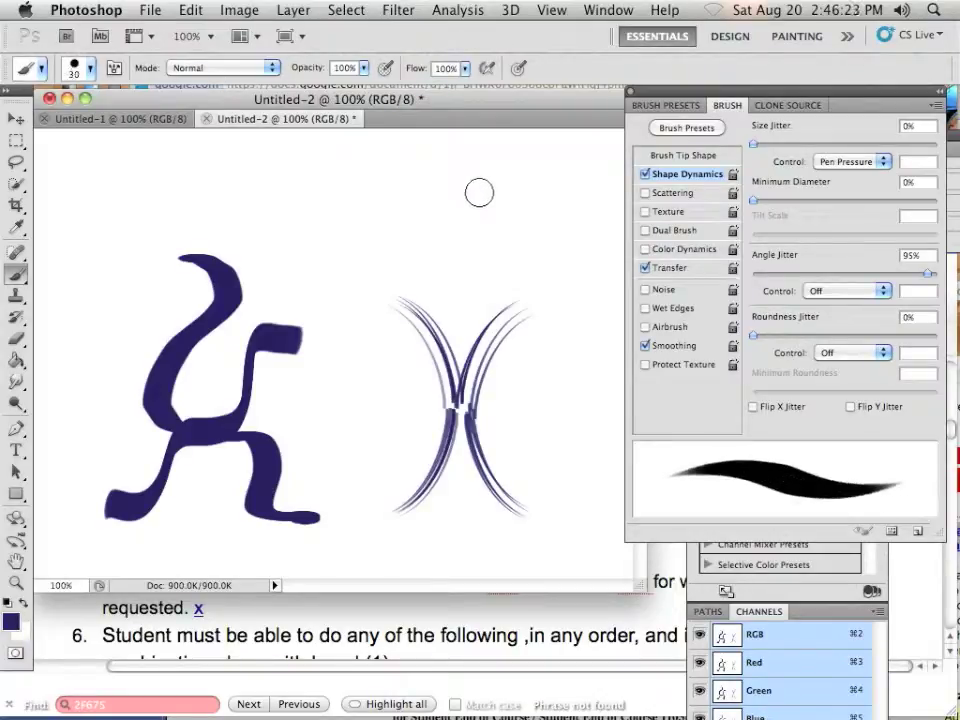
Step: Paint three pressure-sensitive strokes: a diagonal one, a looping one over the blades, and a wavy one above them
mouse_move(480, 194)
left_mouse_down()
mouse_move(372, 302)
mouse_move(304, 403)
left_mouse_up()
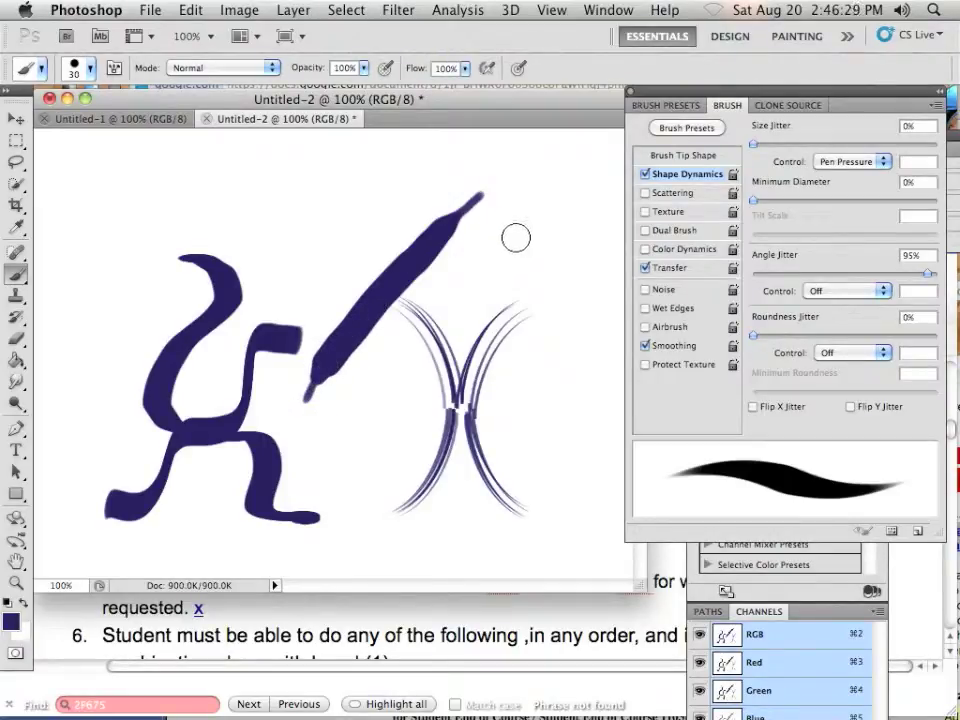
mouse_move(516, 237)
left_mouse_down()
mouse_move(548, 291)
mouse_move(552, 348)
mouse_move(512, 424)
mouse_move(518, 506)
mouse_move(571, 492)
mouse_move(574, 449)
mouse_move(559, 439)
mouse_move(558, 417)
mouse_move(590, 368)
left_mouse_up()
mouse_move(582, 195)
left_mouse_down()
mouse_move(450, 157)
mouse_move(385, 186)
mouse_move(307, 268)
mouse_move(270, 218)
left_mouse_up()
Step: Reduce the brush size to 4 px and paint a thin looping line above the head of the left-hand figure
key("bracketright")
key("bracketright")
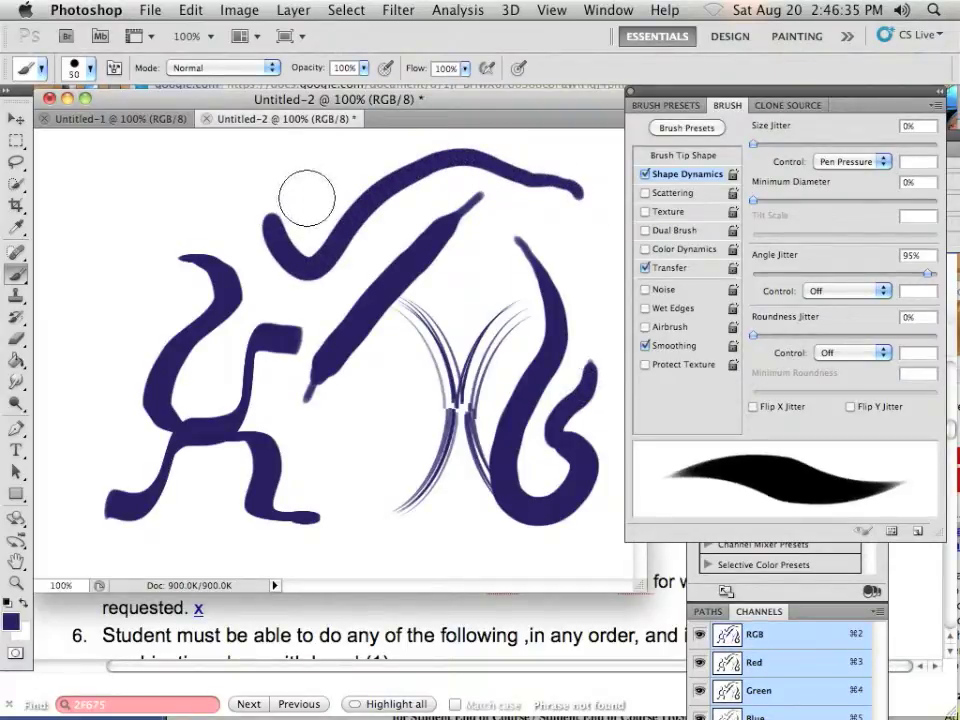
key("bracketleft")
key("bracketleft")
key("bracketleft")
key("bracketleft")
key("bracketleft")
key("bracketleft")
key("bracketleft")
key("bracketleft")
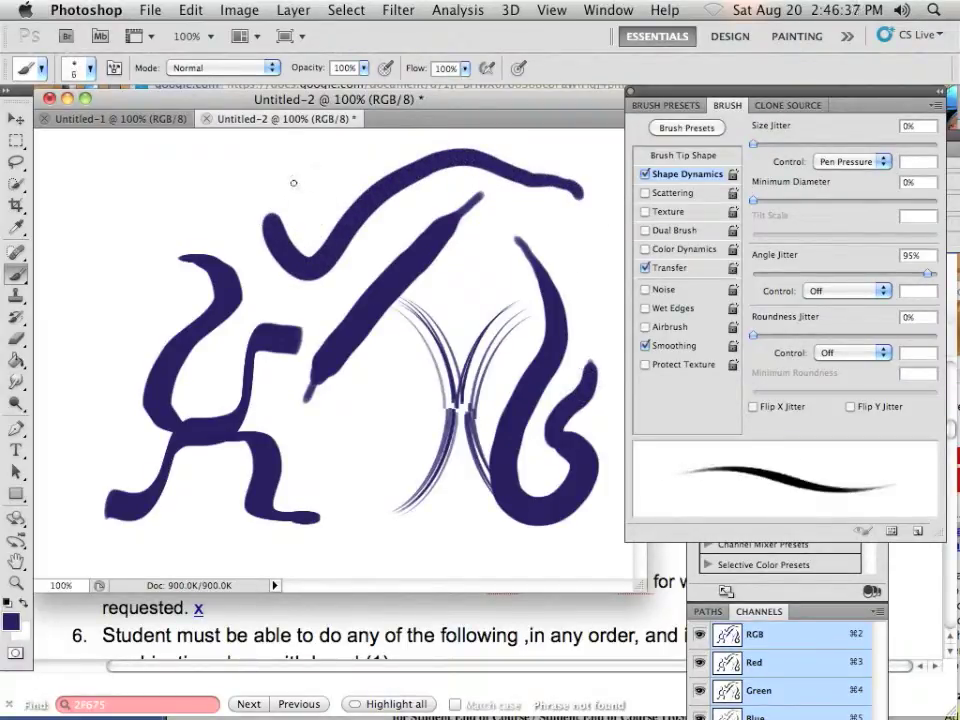
key("bracketleft")
key("bracketleft")
left_click_drag(293, 182, 238, 184)
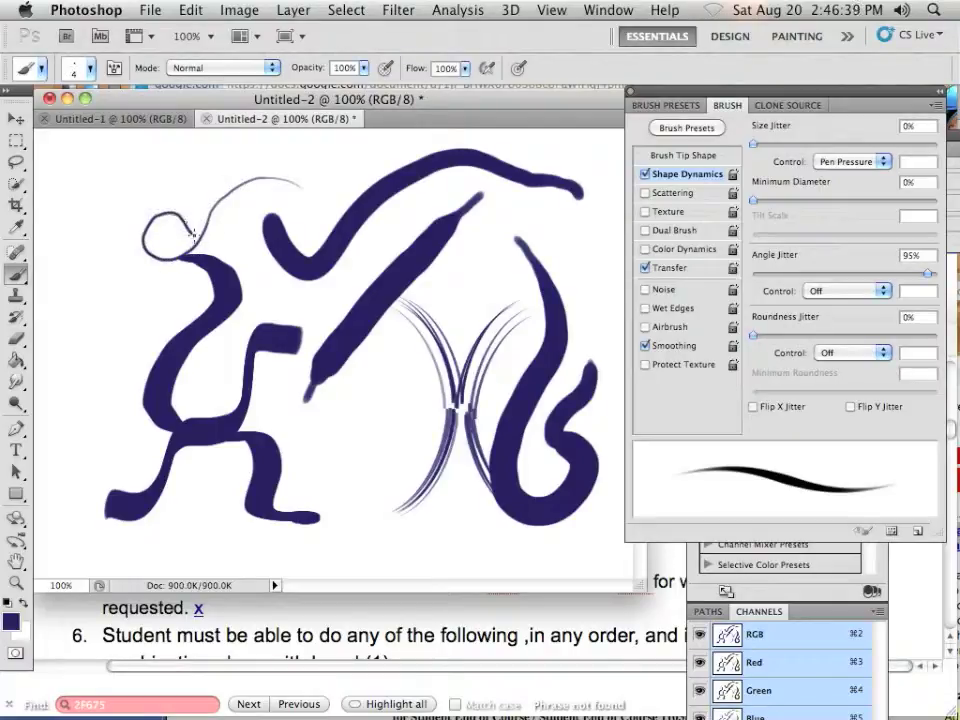
left_click_drag(193, 235, 240, 254)
Step: Set the brush size to 10 px and paint a winding line that passes behind the diagonal stroke and hooks up below it
key("bracketright")
key("bracketright")
key("bracketright")
key("bracketright")
key("bracketright")
key("bracketright")
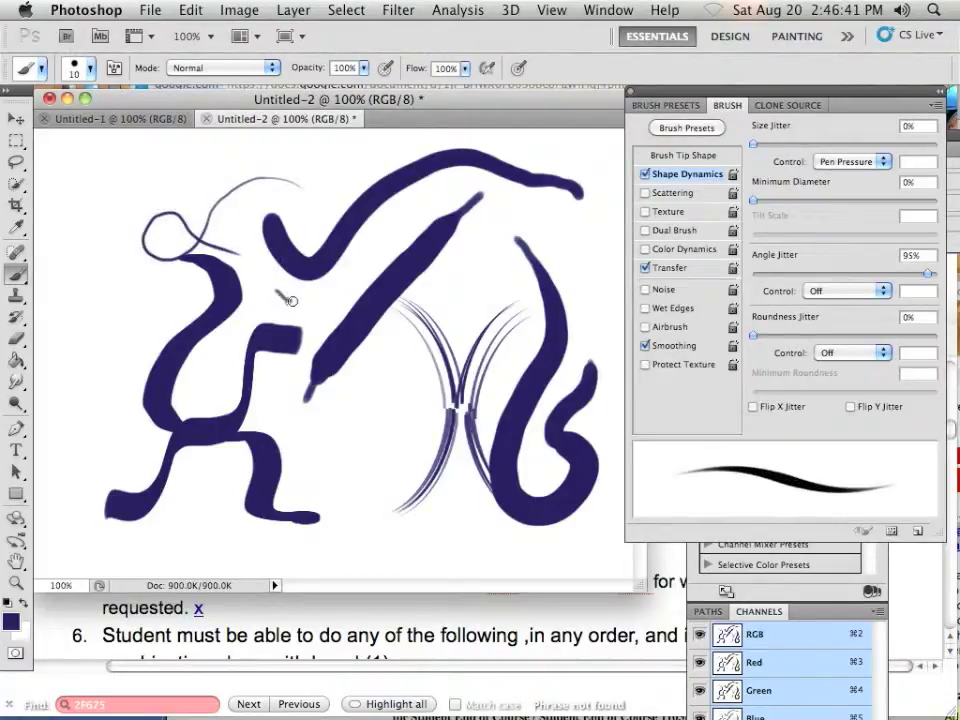
mouse_move(333, 388)
left_mouse_down()
mouse_move(378, 460)
mouse_move(316, 463)
left_mouse_up()
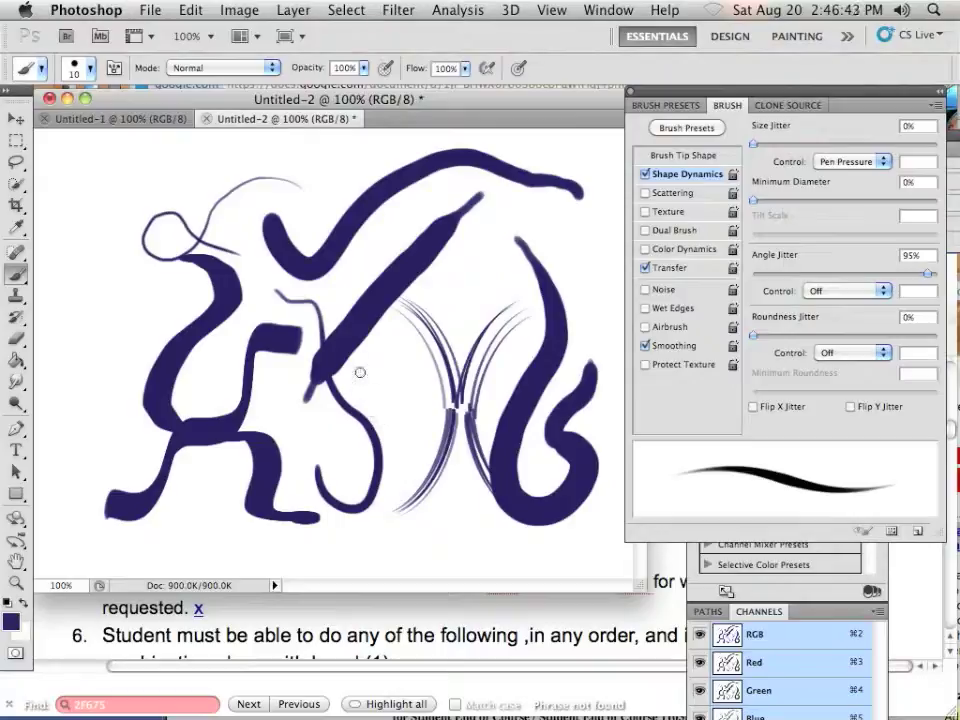
Step: Enlarge the brush and clear all painted strokes so the canvas is blank white
key("bracketright")
key("bracketright")
key("bracketright")
key("bracketright")
key("bracketright")
key("bracketright")
key("bracketright")
key("bracketright")
key("bracketright")
key("bracketright")
key("bracketright")
key("bracketright")
key("bracketright")
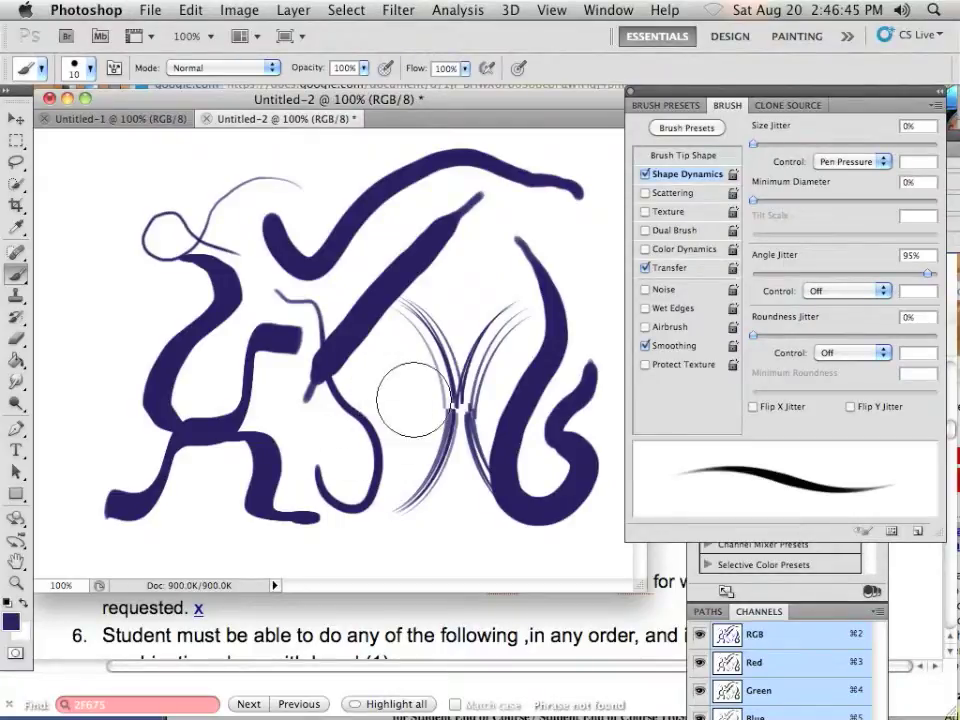
mouse_move(338, 335)
left_mouse_down()
mouse_move(396, 287)
mouse_move(474, 388)
mouse_move(497, 154)
mouse_move(221, 214)
mouse_move(161, 532)
mouse_move(210, 476)
left_mouse_up()
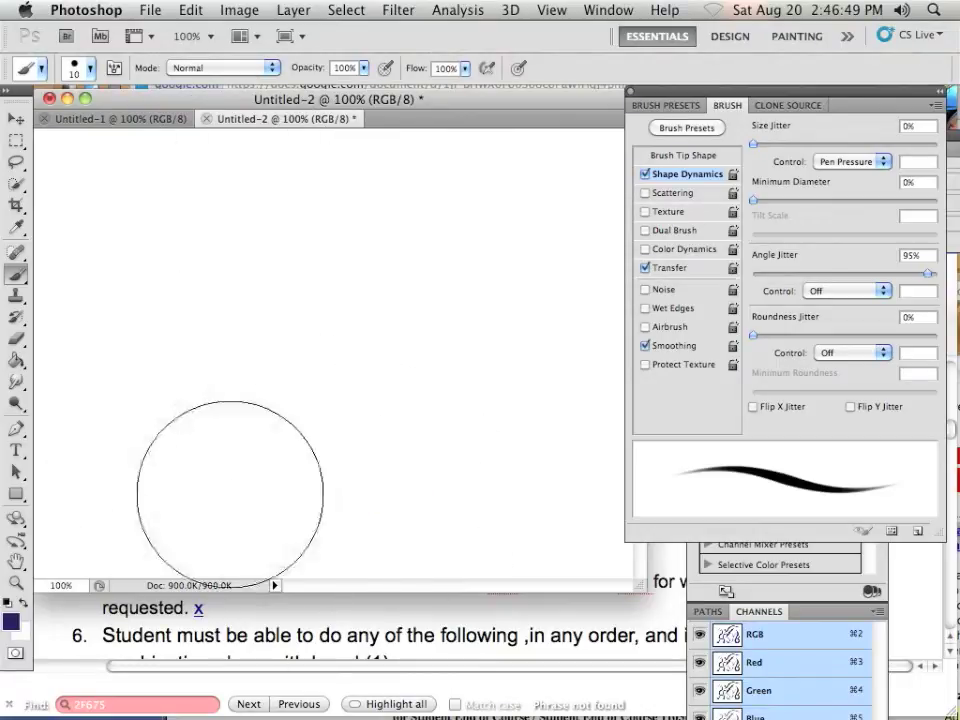
Step: Reduce the oversized brush to 10 px
key("bracketleft")
key("bracketleft")
key("bracketleft")
key("bracketleft")
key("bracketleft")
key("bracketleft")
key("bracketleft")
key("bracketleft")
key("bracketleft")
key("bracketleft")
key("bracketleft")
key("bracketleft")
key("bracketleft")
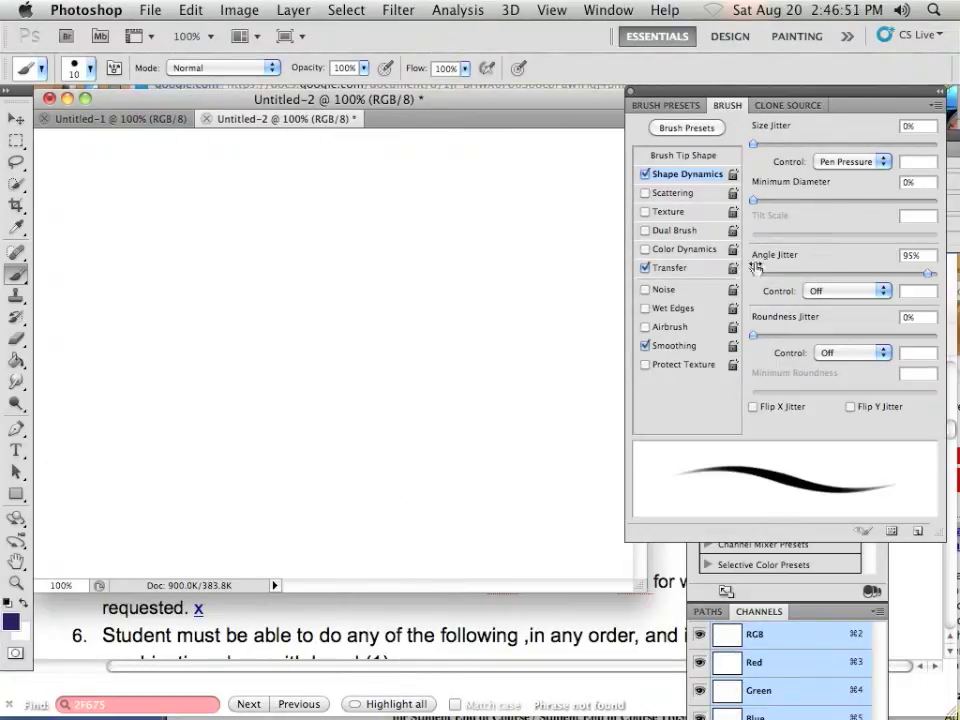
Step: Choose the 112 px curved grass-blade shape as the brush tip
left_click(685, 157)
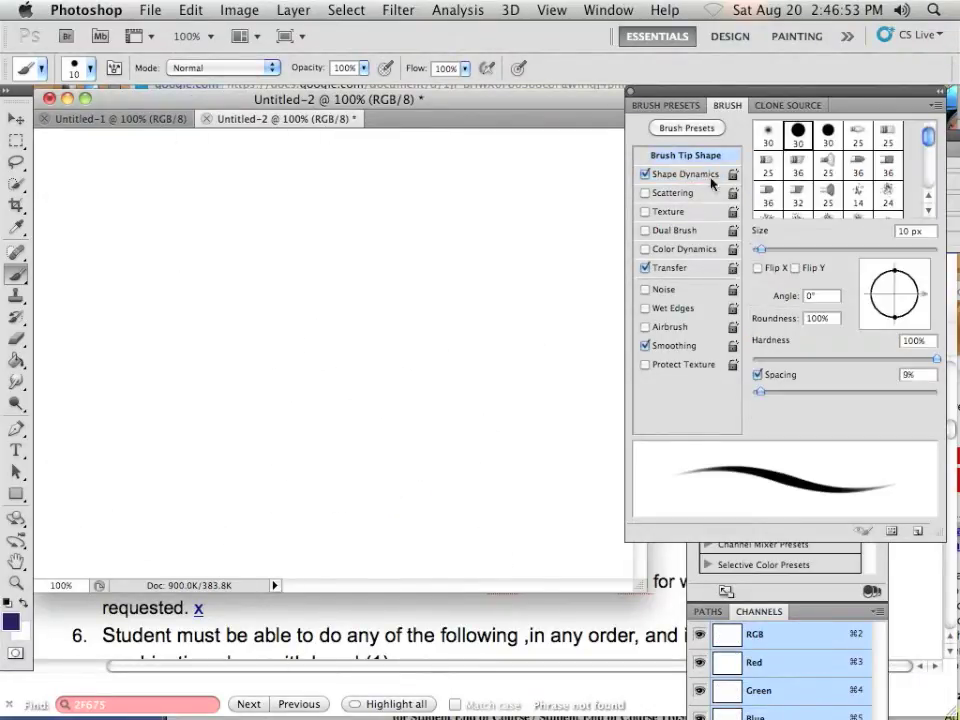
left_click_drag(935, 146, 921, 163)
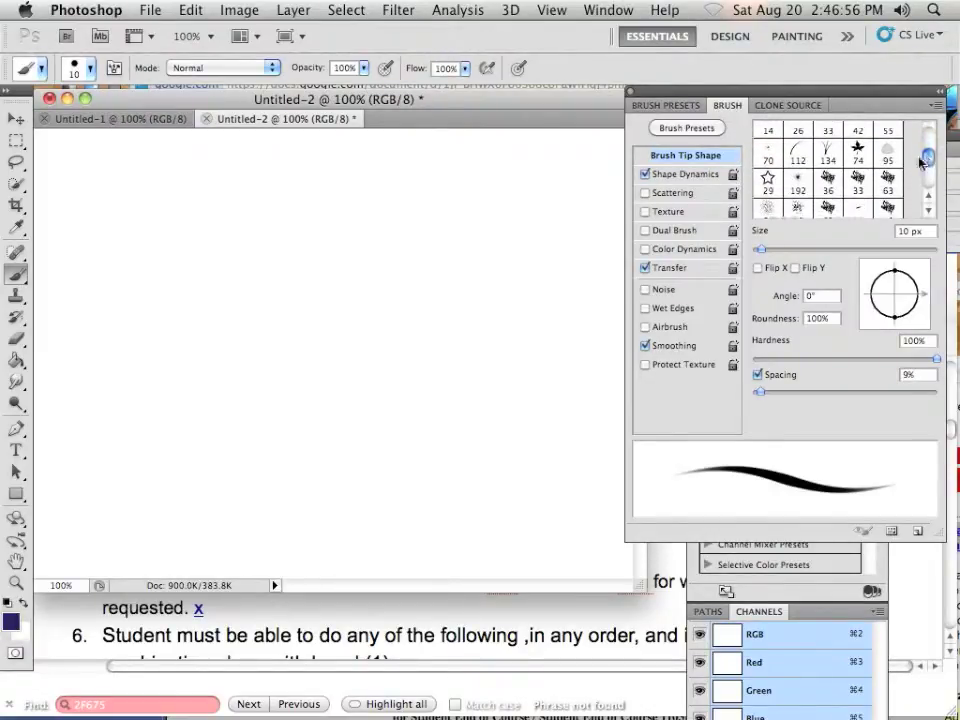
left_click(806, 156)
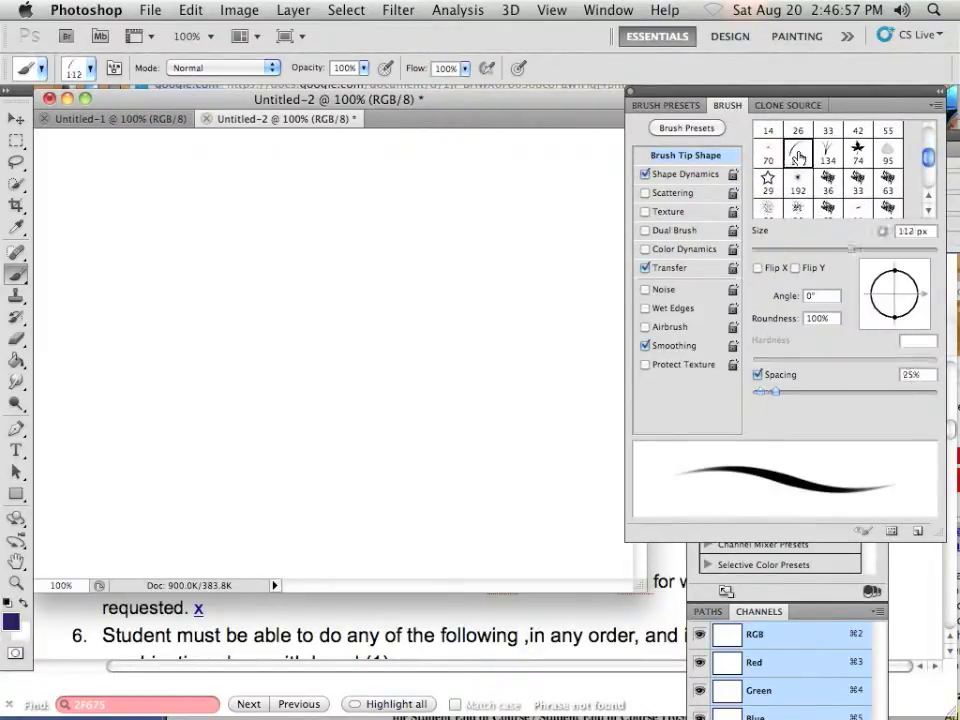
Step: Set the Angle Jitter control in Shape Dynamics to Pen Pressure
left_click(680, 174)
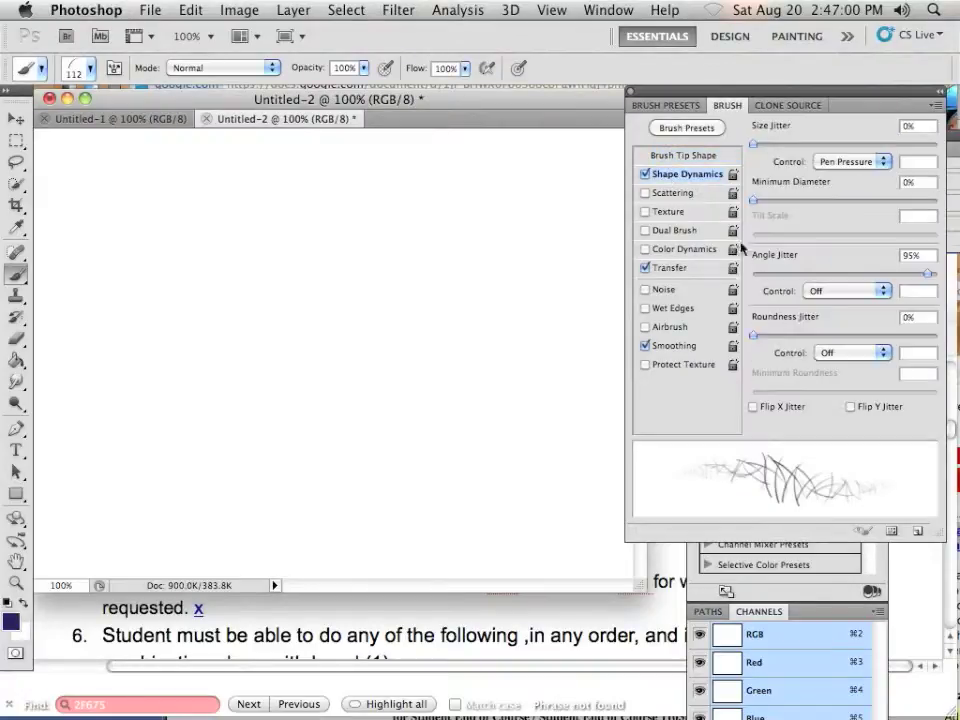
left_click(838, 292)
left_click(830, 323)
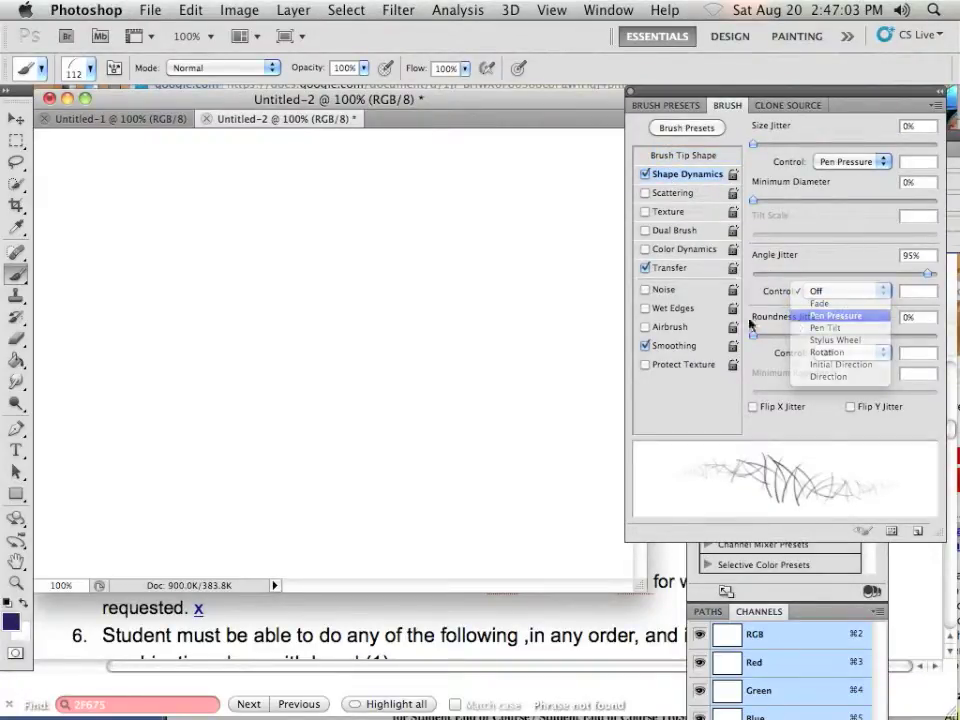
Step: Paint a diagonal band of 112 px blades across the blank canvas and cover it with finer 40 px blades
left_click_drag(578, 252, 525, 350)
mouse_move(551, 301)
left_mouse_down()
mouse_move(500, 294)
mouse_move(468, 360)
mouse_move(390, 361)
mouse_move(380, 333)
mouse_move(401, 309)
mouse_move(411, 349)
mouse_move(357, 387)
mouse_move(307, 391)
mouse_move(287, 372)
mouse_move(323, 364)
mouse_move(300, 411)
mouse_move(252, 436)
mouse_move(235, 402)
mouse_move(268, 393)
mouse_move(197, 463)
mouse_move(156, 457)
mouse_move(163, 440)
mouse_move(143, 488)
mouse_move(115, 500)
left_mouse_up()
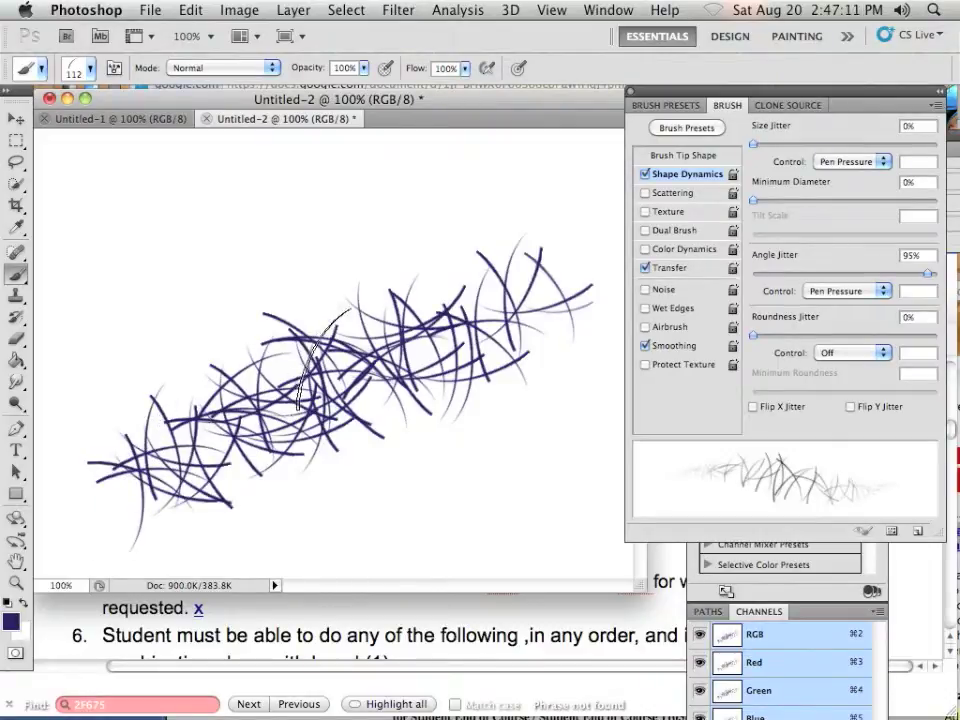
key("bracketleft")
key("bracketleft")
key("bracketleft")
key("bracketleft")
key("bracketleft")
key("bracketleft")
key("bracketleft")
mouse_move(440, 260)
left_mouse_down()
mouse_move(370, 285)
mouse_move(428, 355)
mouse_move(500, 330)
mouse_move(280, 460)
mouse_move(250, 490)
mouse_move(340, 440)
mouse_move(220, 500)
mouse_move(300, 470)
mouse_move(355, 386)
left_mouse_up()
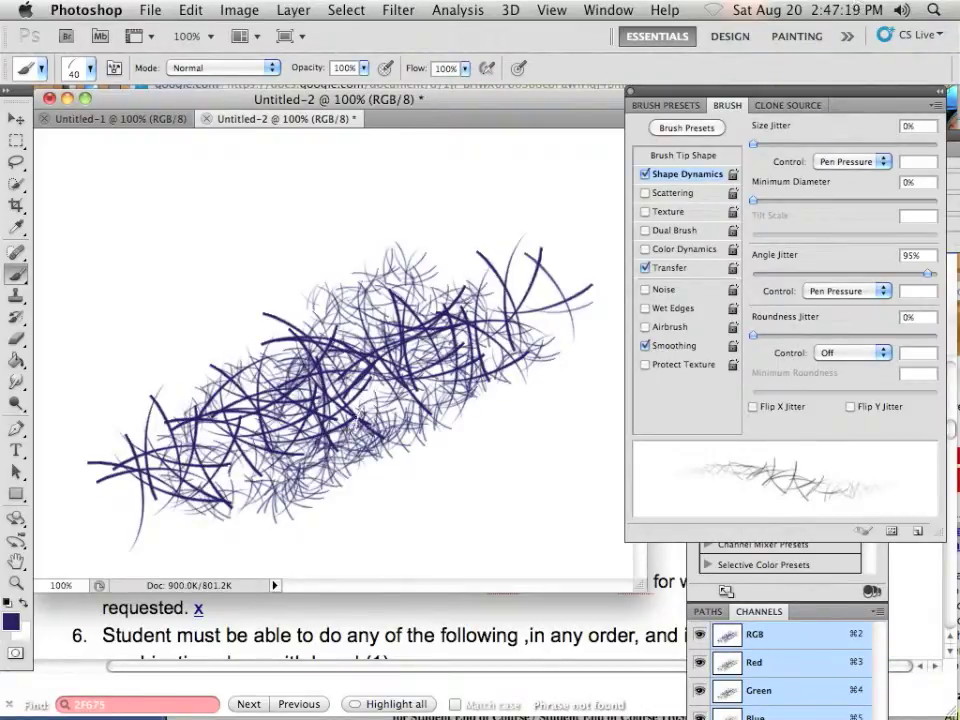
Step: Turn off Shape Dynamics and enable Scattering with Scatter 276%, Count 4 and Count Jitter about 20%
left_click(645, 176)
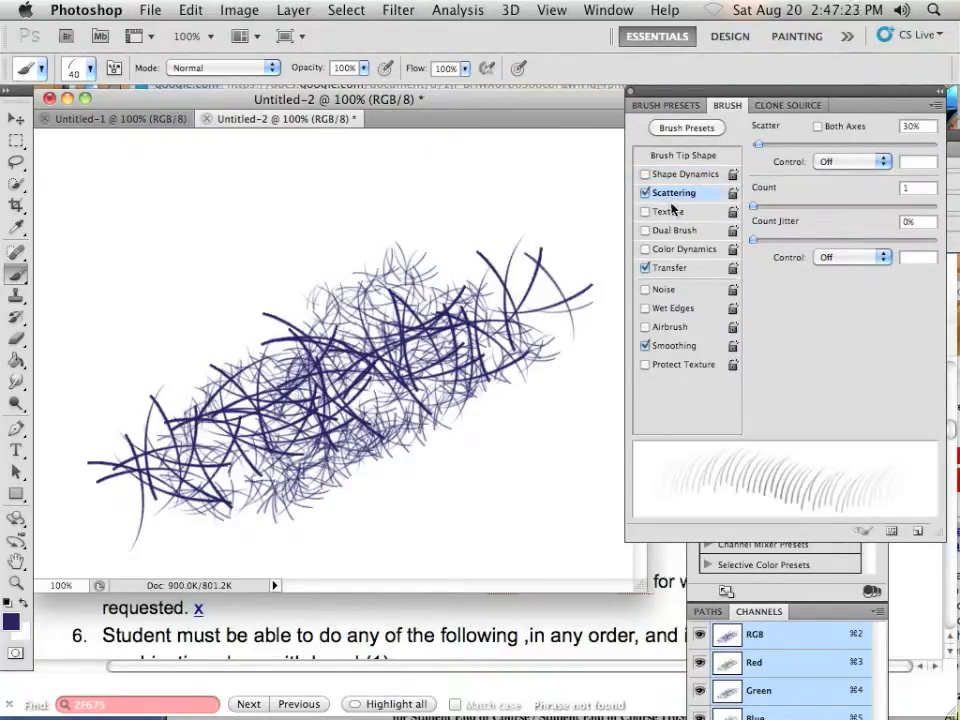
left_click_drag(760, 147, 805, 155)
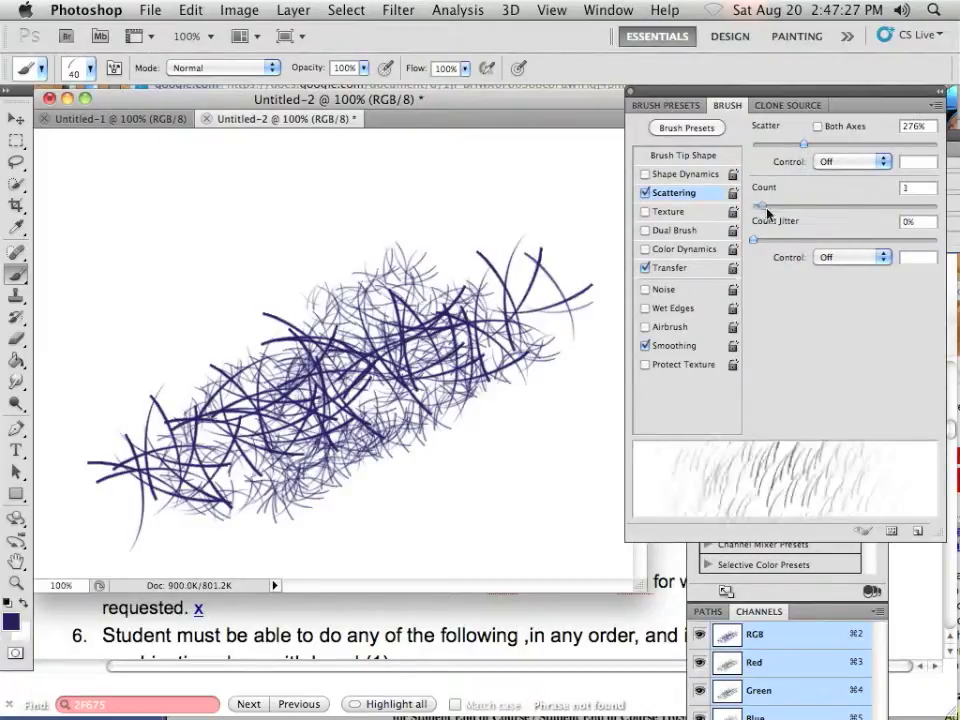
left_click_drag(758, 207, 790, 210)
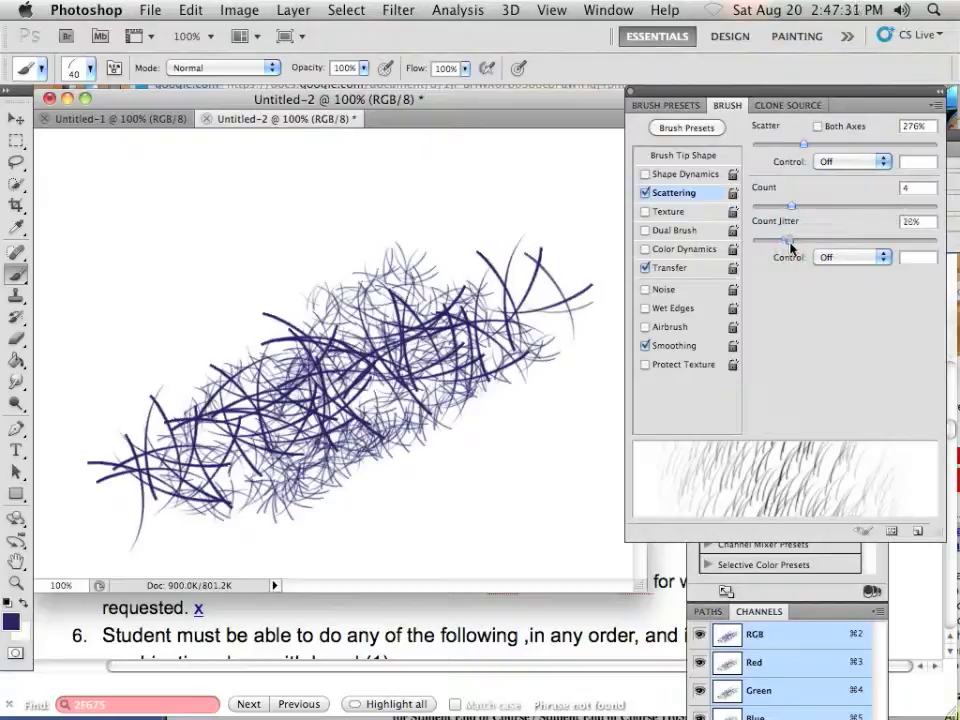
Step: Turn Shape Dynamics back on and cover nearly the whole canvas with scattered 40 px blades
left_click(686, 174)
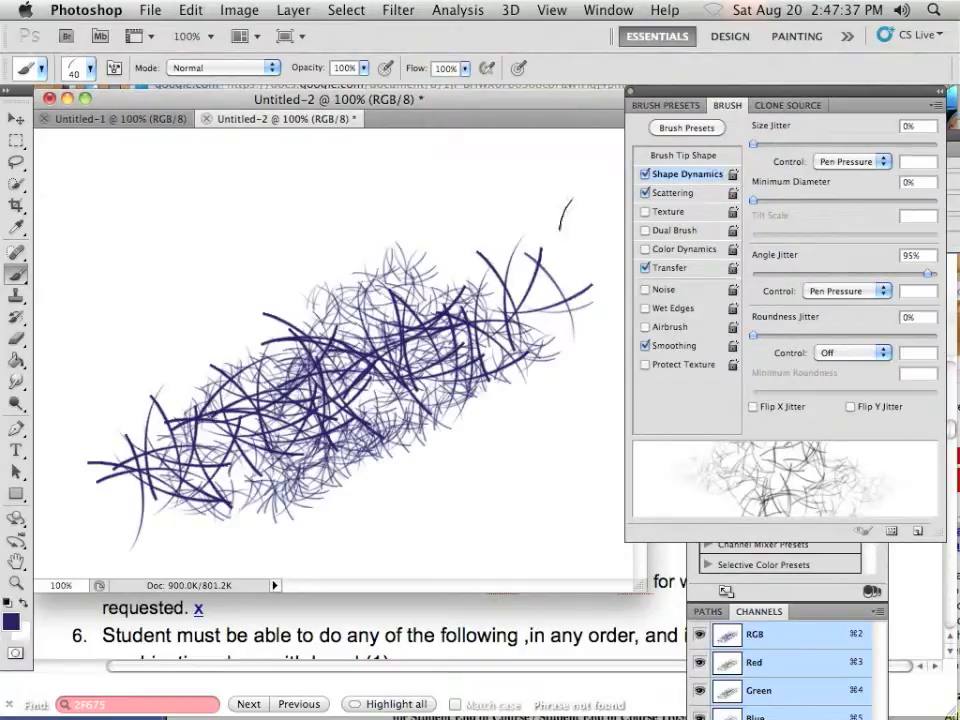
mouse_move(420, 206)
left_mouse_down()
mouse_move(362, 212)
mouse_move(284, 256)
mouse_move(239, 242)
mouse_move(213, 285)
mouse_move(205, 335)
mouse_move(177, 350)
mouse_move(139, 318)
mouse_move(169, 243)
mouse_move(239, 218)
mouse_move(353, 187)
mouse_move(421, 183)
mouse_move(500, 200)
mouse_move(464, 156)
mouse_move(452, 240)
mouse_move(523, 462)
mouse_move(390, 550)
mouse_move(563, 495)
mouse_move(572, 183)
mouse_move(508, 215)
mouse_move(493, 378)
mouse_move(463, 470)
mouse_move(358, 440)
mouse_move(262, 520)
mouse_move(378, 555)
mouse_move(175, 505)
mouse_move(138, 535)
mouse_move(72, 458)
mouse_move(103, 330)
mouse_move(253, 370)
mouse_move(105, 265)
mouse_move(165, 160)
mouse_move(297, 178)
mouse_move(150, 175)
mouse_move(75, 160)
mouse_move(28, 205)
left_mouse_up()
Step: Create a new white 640 x 480 pixel document and paint a curved band of scattered blades in its middle
left_click(150, 10)
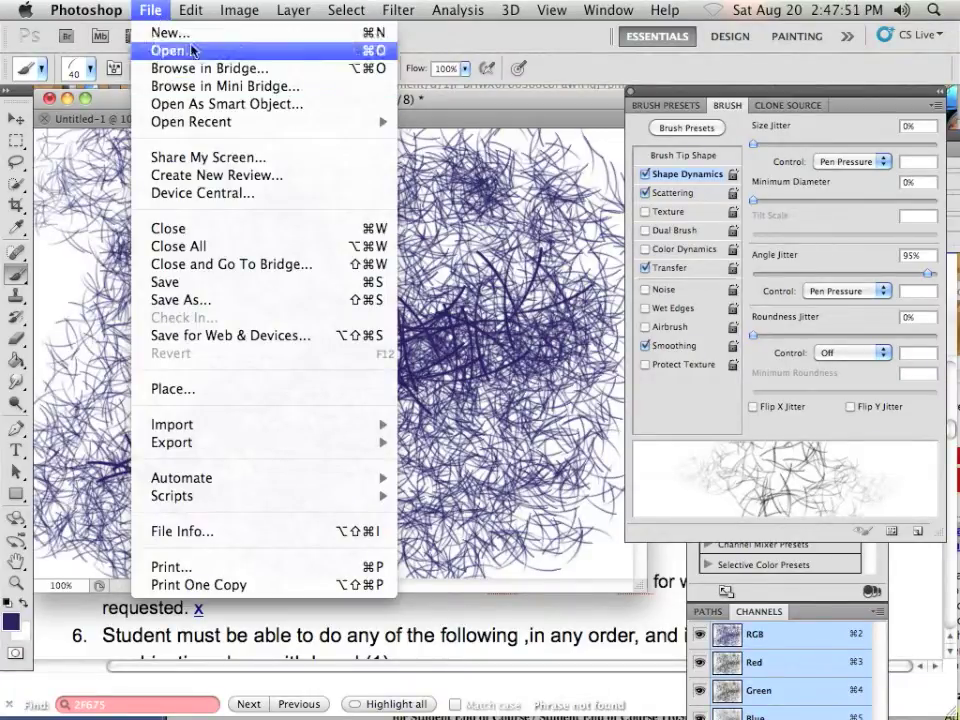
left_click(198, 38)
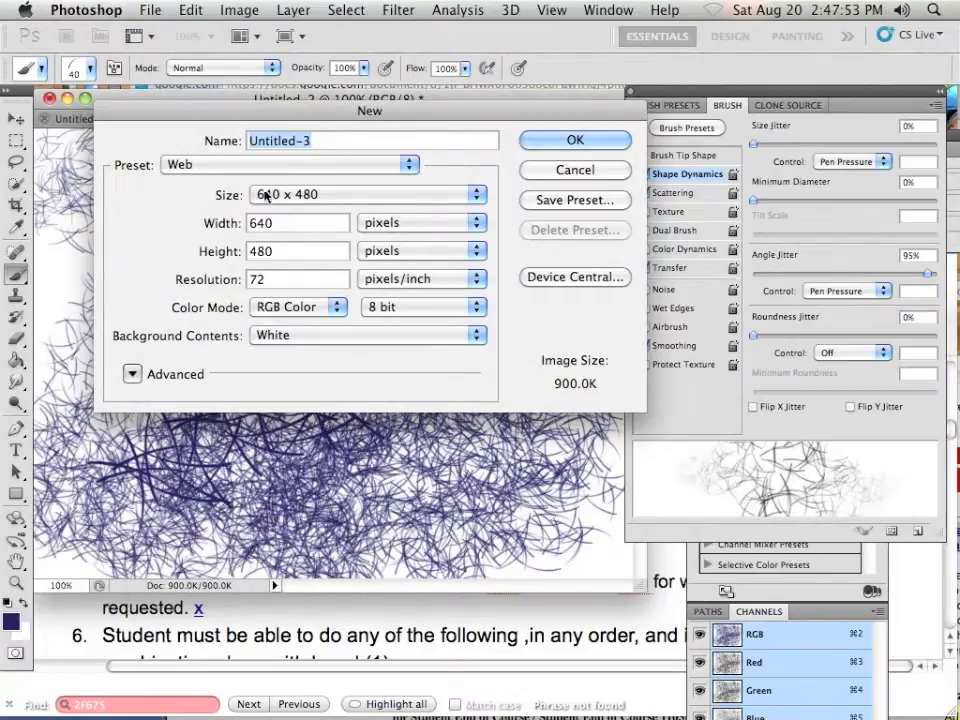
left_click(575, 140)
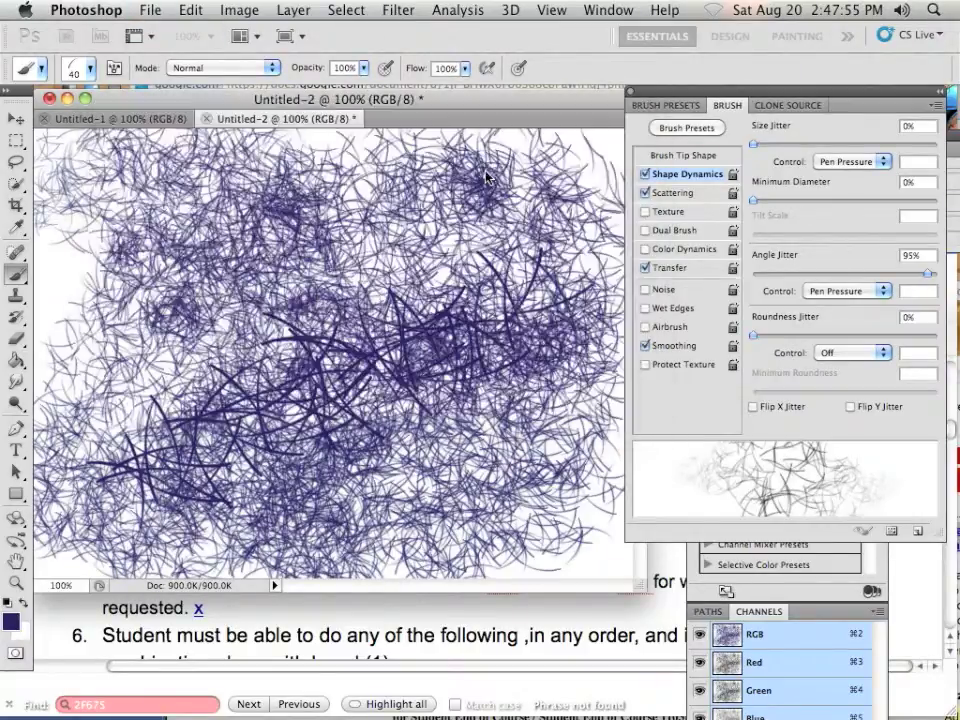
mouse_move(388, 285)
left_mouse_down()
mouse_move(375, 386)
mouse_move(270, 335)
left_mouse_up()
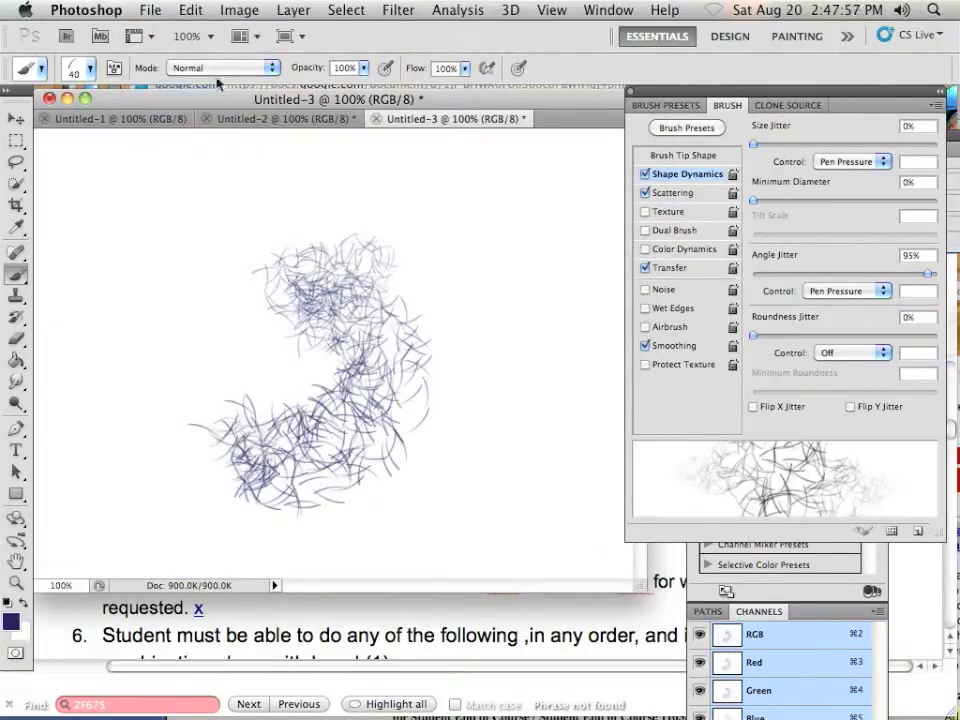
Step: Create another new document using the U.S. Paper preset
left_click(152, 10)
left_click(165, 32)
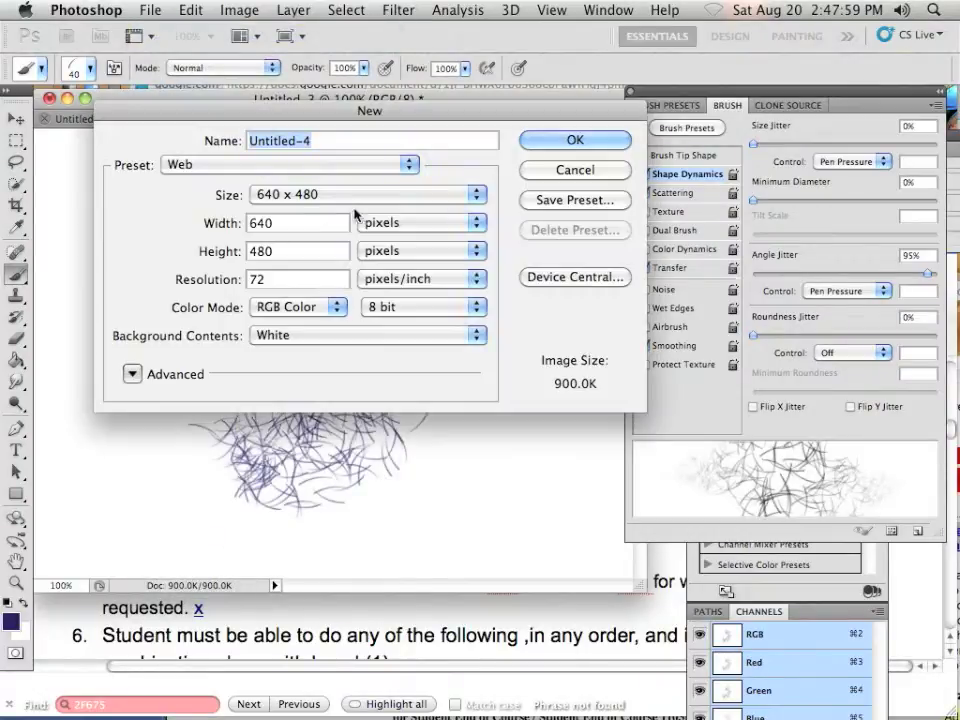
left_click(338, 195)
left_click(300, 194)
left_click(290, 164)
left_click(201, 94)
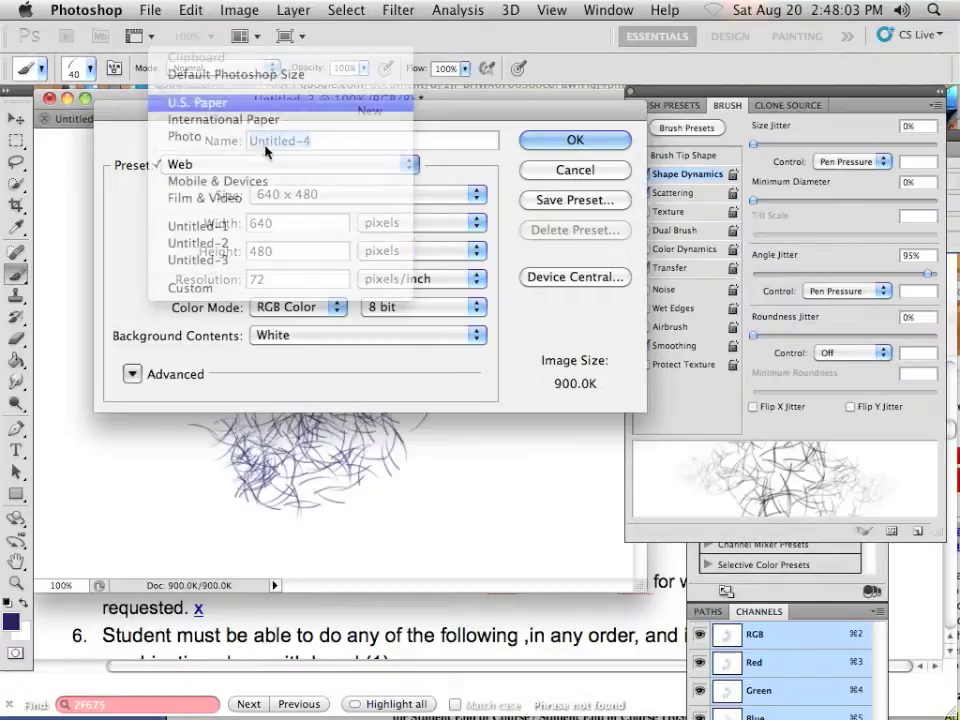
key("Return")
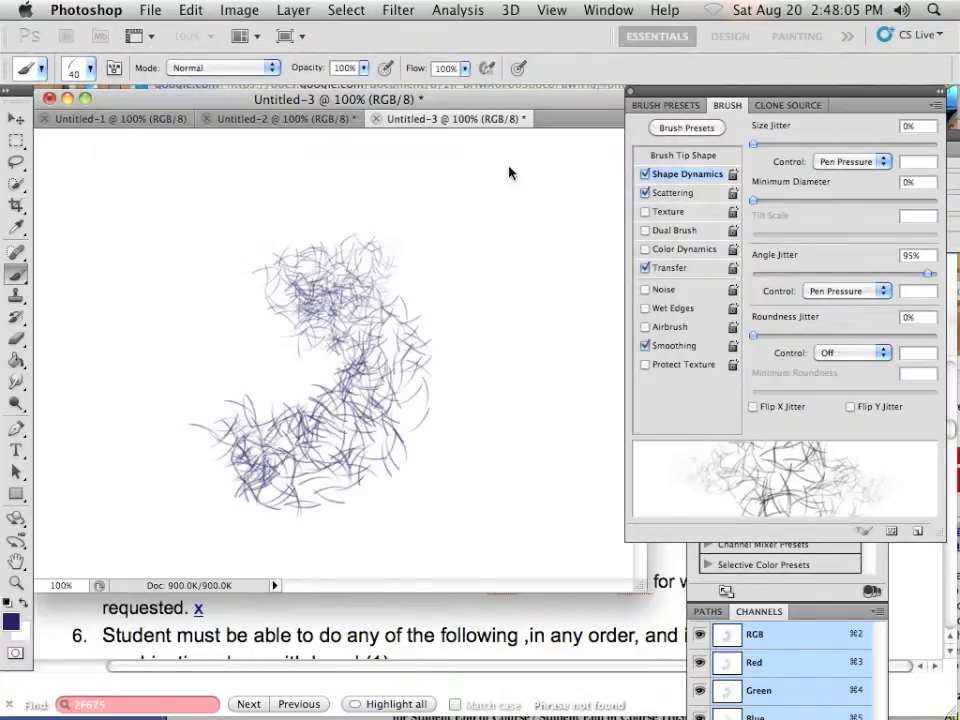
Step: Enlarge the brush to 175 px and fill the middle of the page with a large mass of scattered blades
key("bracketright")
key("bracketright")
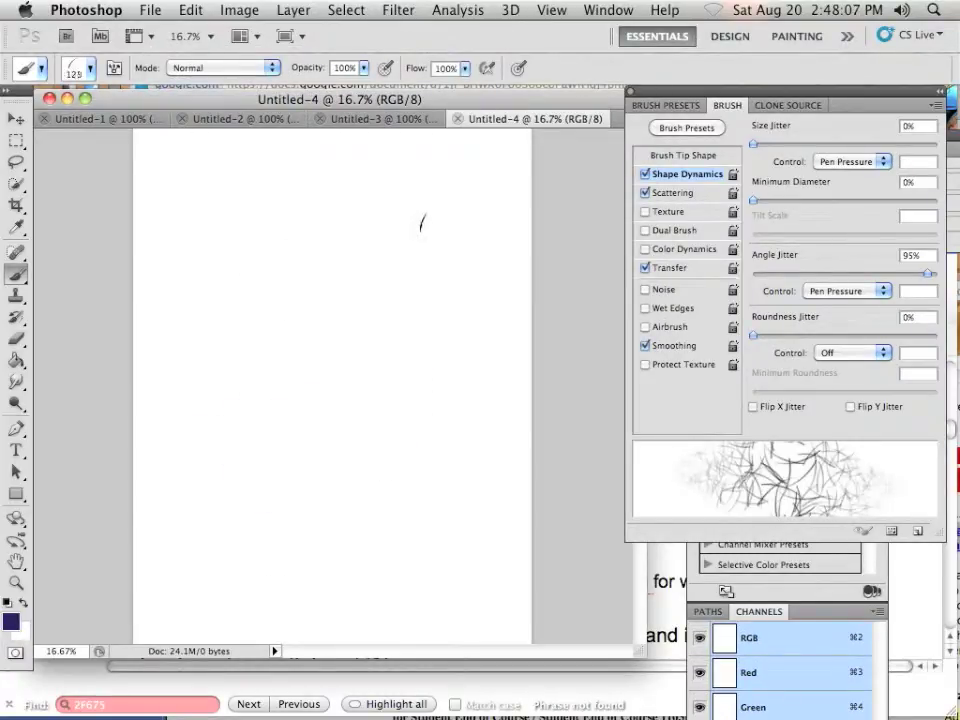
mouse_move(430, 309)
left_mouse_down()
mouse_move(326, 336)
mouse_move(407, 386)
mouse_move(431, 510)
mouse_move(344, 545)
mouse_move(255, 510)
mouse_move(272, 418)
mouse_move(316, 354)
mouse_move(370, 460)
mouse_move(310, 400)
mouse_move(230, 370)
mouse_move(290, 238)
mouse_move(282, 200)
left_mouse_up()
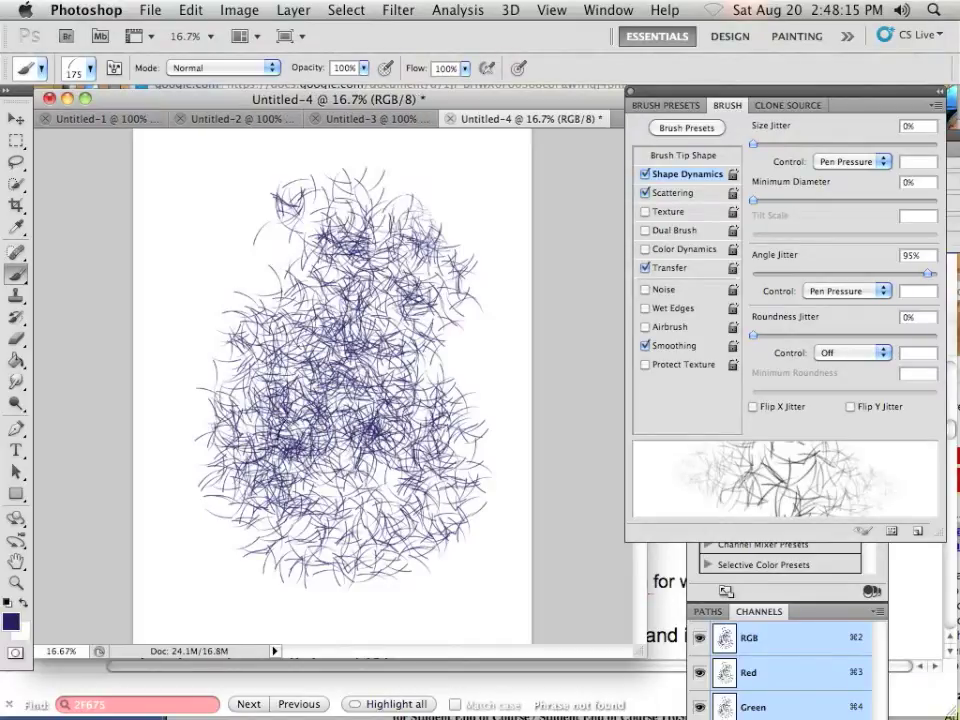
Step: Enable Color Dynamics, make navy the background colour and set the foreground colour to red (ef1212)
left_click(680, 250)
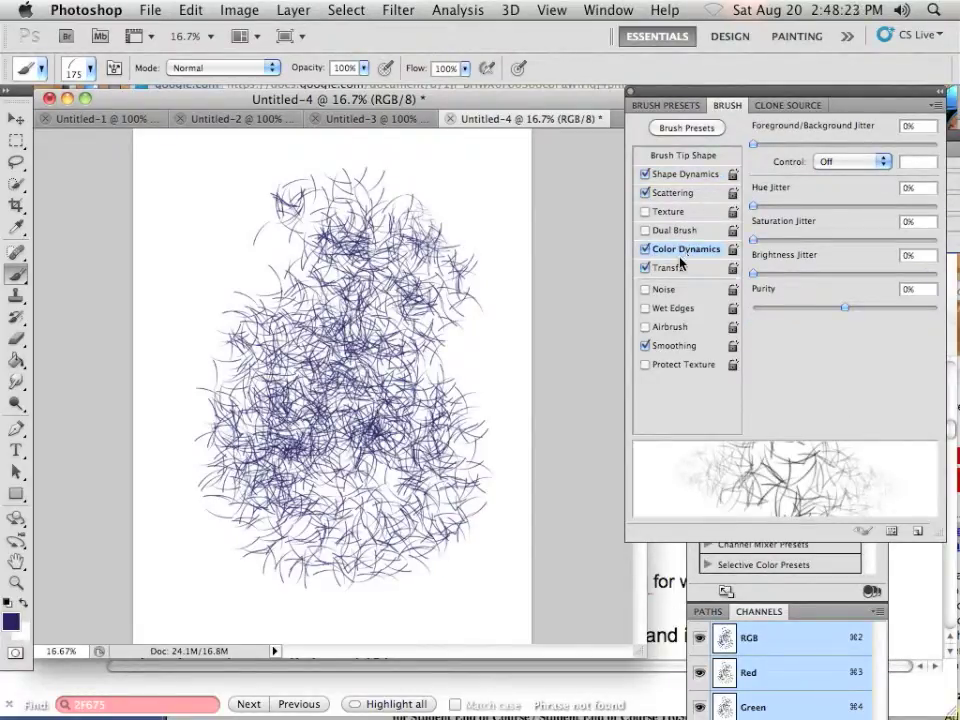
left_click(22, 602)
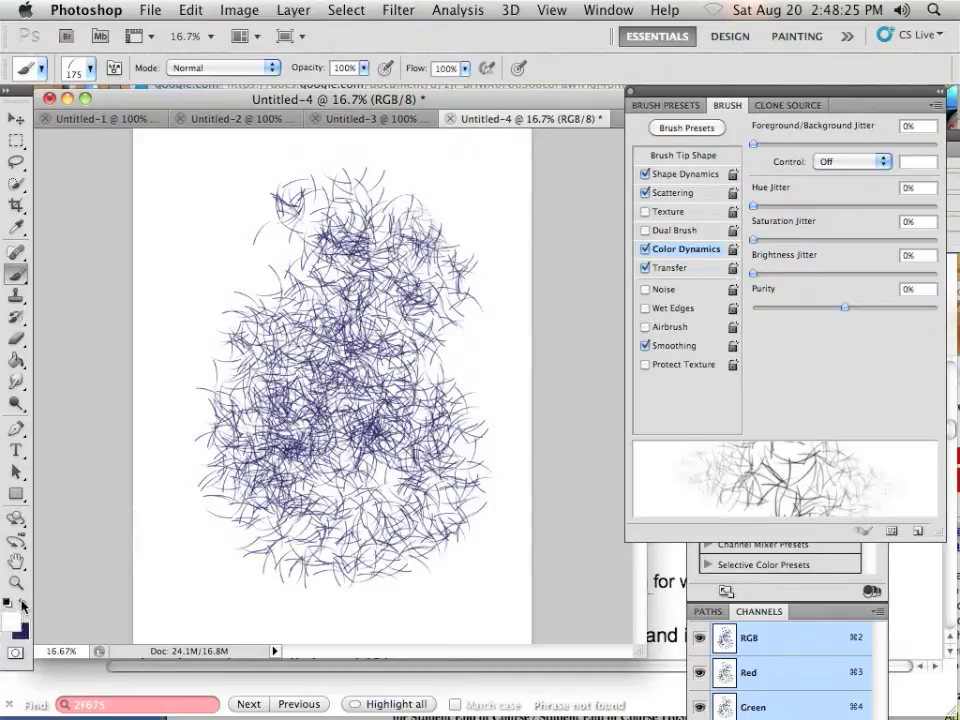
left_click(14, 621)
left_click(379, 379)
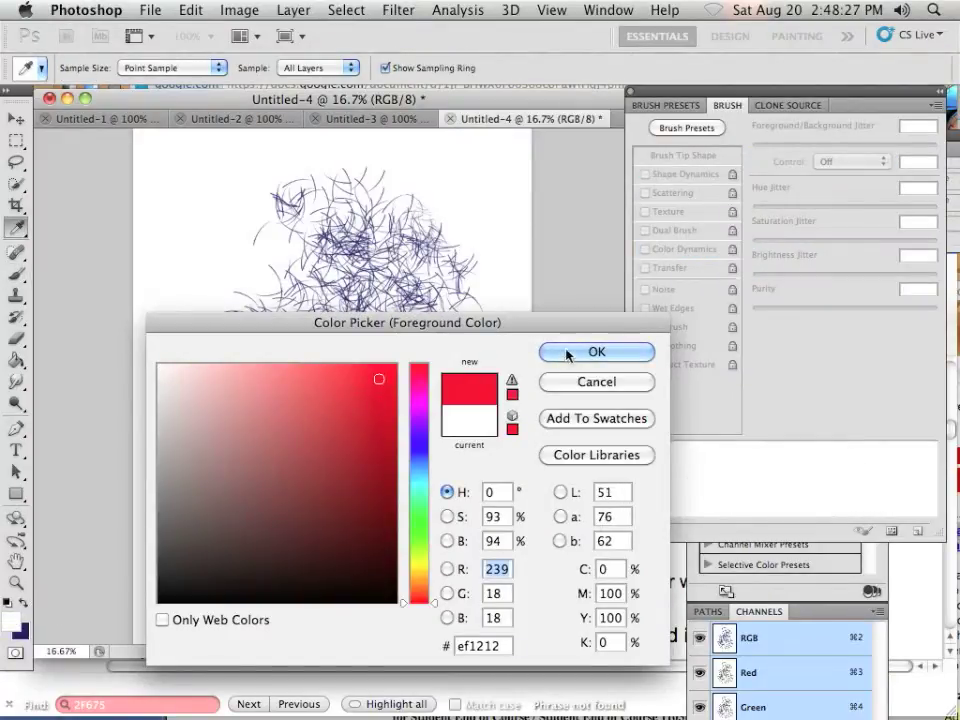
key("Return")
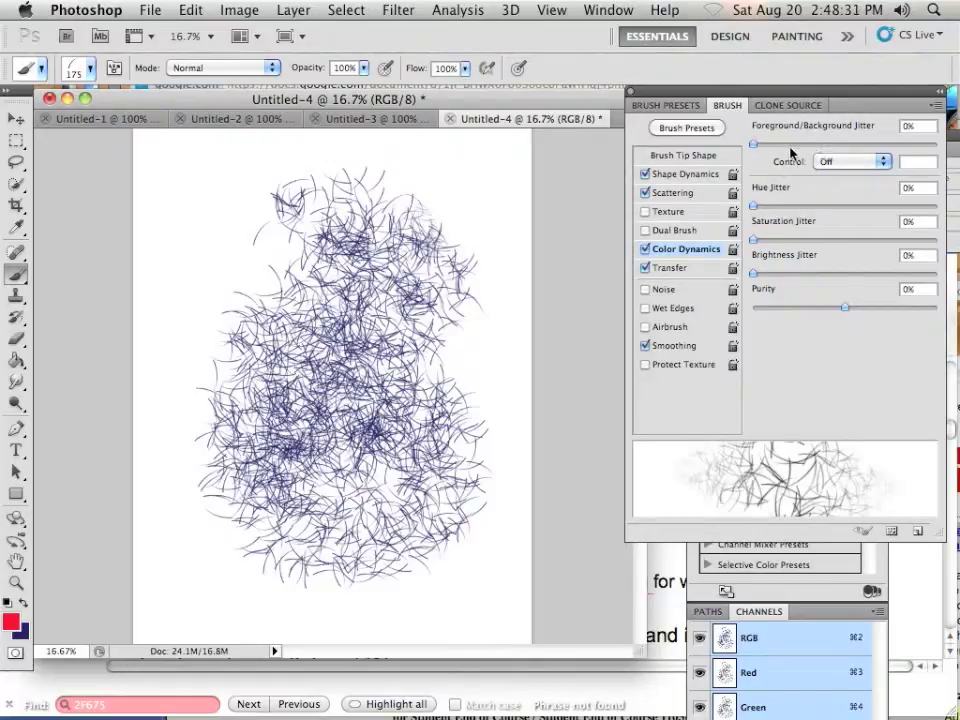
Step: Set the Foreground/Background Jitter control to Pen Pressure and paint 600 px scattered blades over the upper-right part of the blue mass
left_click(869, 163)
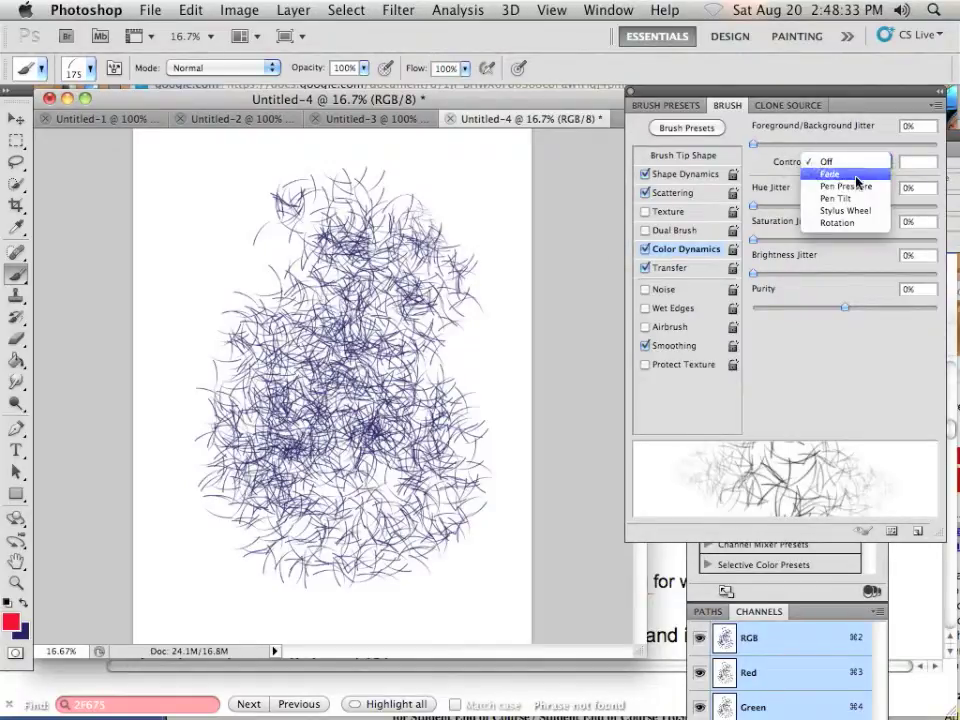
left_click(865, 186)
left_click(490, 245)
key("bracketright")
key("bracketright")
key("bracketright")
key("bracketright")
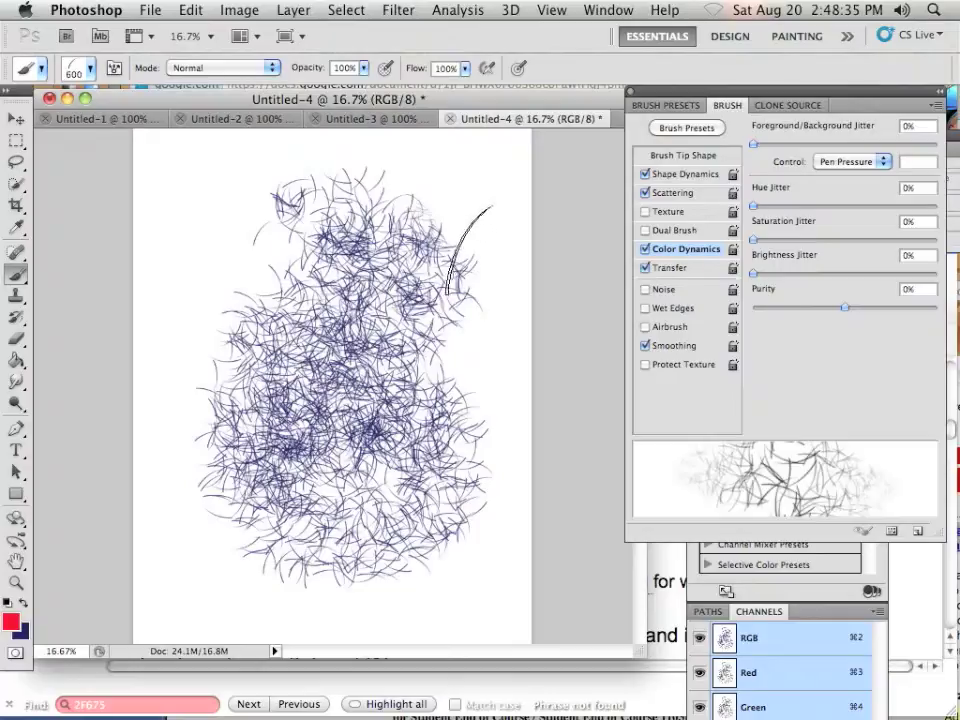
mouse_move(443, 338)
left_mouse_down()
mouse_move(458, 292)
mouse_move(490, 333)
mouse_move(455, 365)
mouse_move(420, 378)
mouse_move(390, 350)
mouse_move(400, 335)
mouse_move(438, 358)
mouse_move(402, 375)
mouse_move(360, 450)
mouse_move(400, 405)
mouse_move(400, 440)
mouse_move(385, 490)
left_mouse_up()
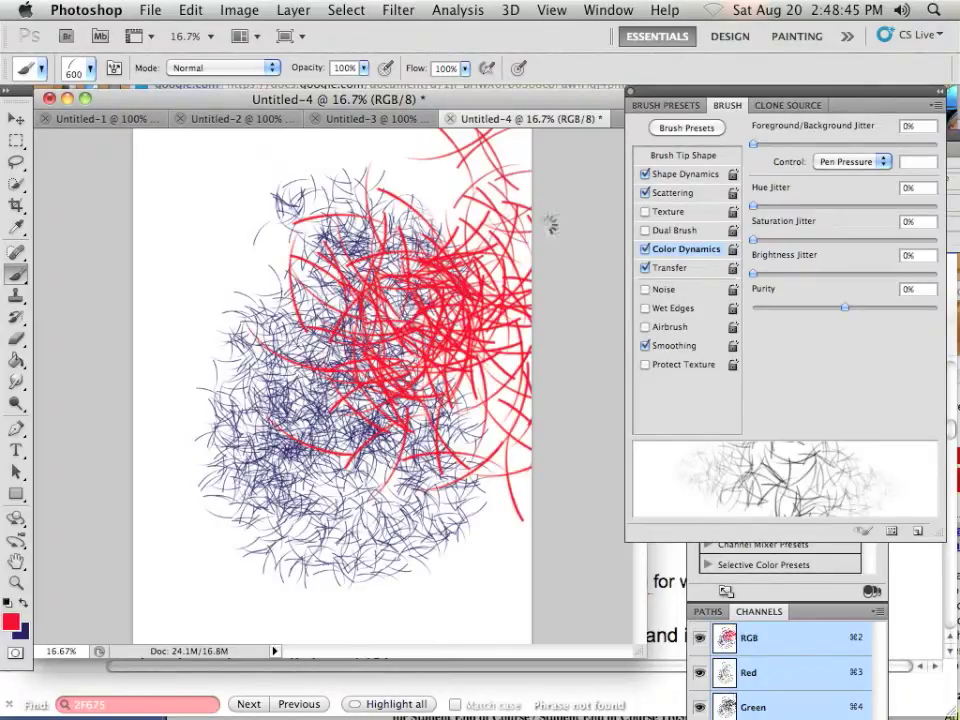
Step: Choose the soft round 30 px brush tip and switch to the Untitled-3 document
key("]")
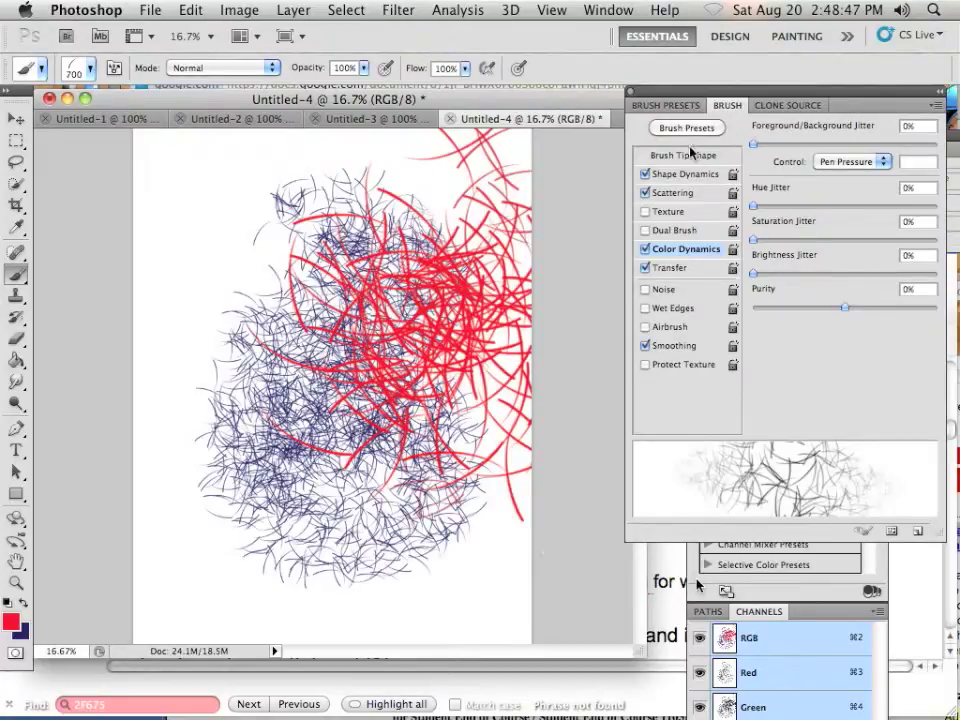
left_click(688, 155)
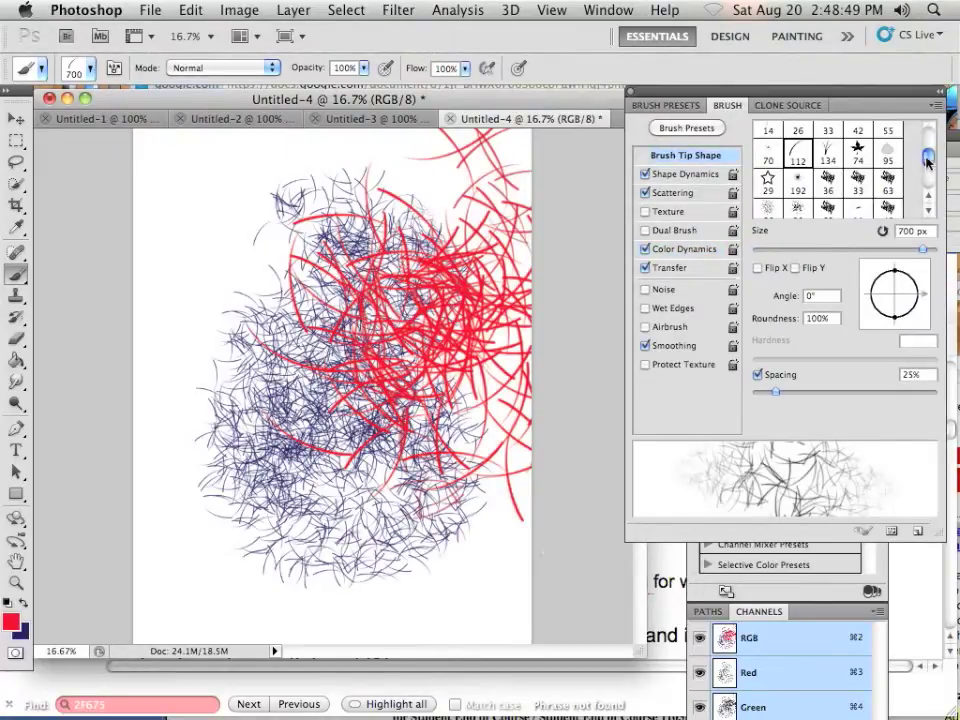
left_click_drag(927, 160, 925, 133)
left_click(768, 135)
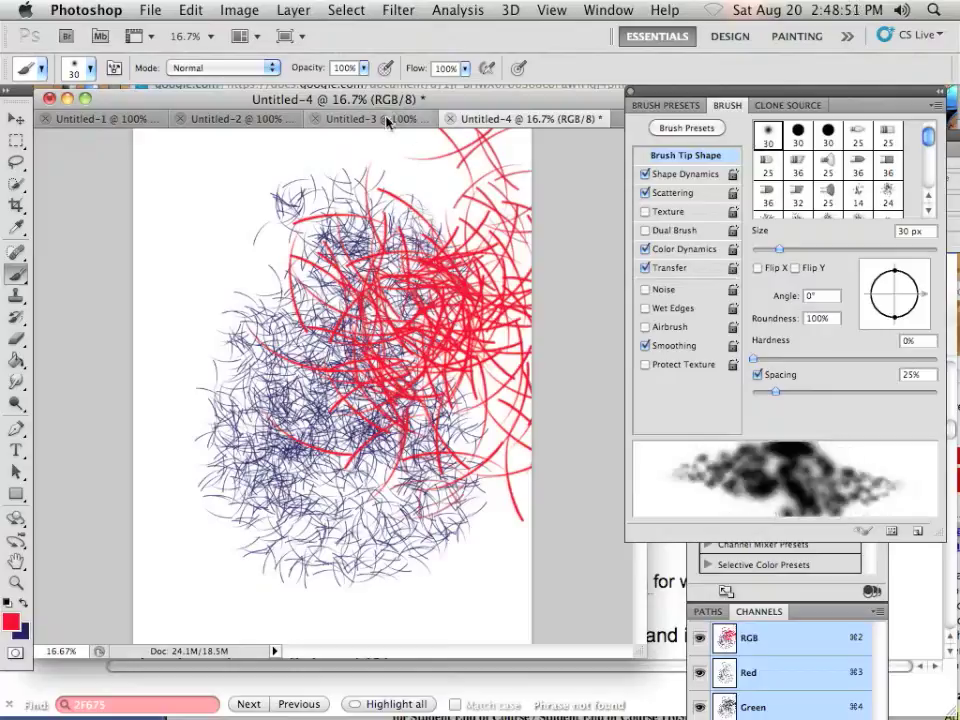
left_click(388, 118)
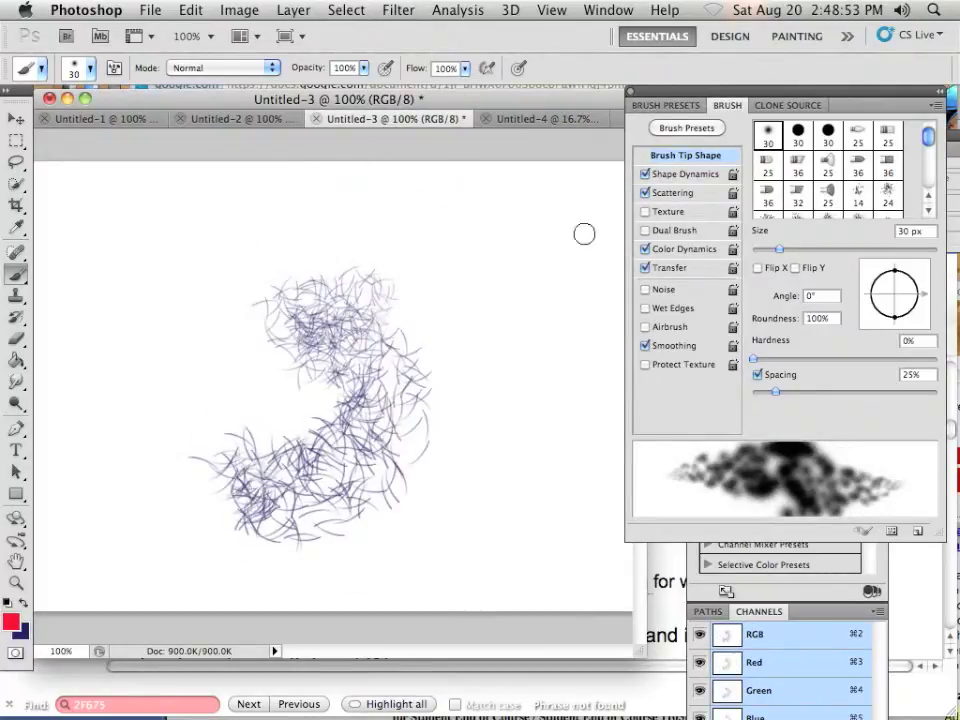
Step: Enlarge the soft brush to 60 px and paint a large mass of scattered red and purple dabs over the blades
key("bracketright")
key("bracketright")
key("bracketright")
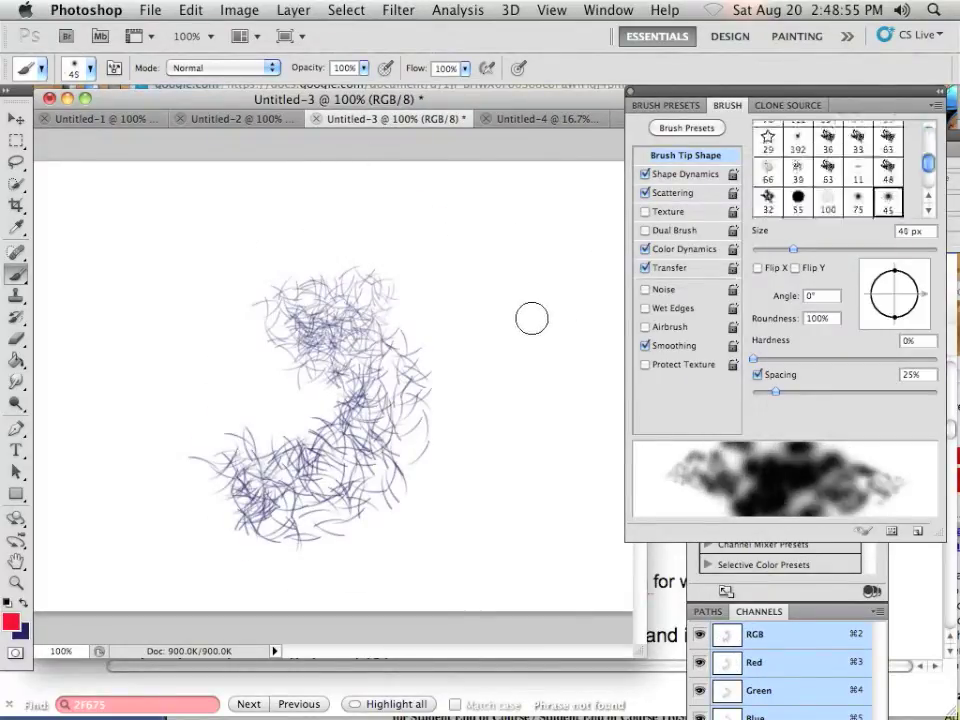
mouse_move(528, 321)
left_mouse_down()
mouse_move(501, 376)
mouse_move(524, 388)
mouse_move(507, 430)
mouse_move(506, 342)
mouse_move(544, 296)
mouse_move(571, 296)
mouse_move(525, 267)
mouse_move(483, 312)
mouse_move(466, 371)
mouse_move(520, 472)
mouse_move(497, 474)
mouse_move(496, 484)
mouse_move(469, 460)
mouse_move(439, 519)
mouse_move(437, 464)
mouse_move(476, 398)
mouse_move(496, 454)
mouse_move(531, 361)
mouse_move(547, 382)
mouse_move(496, 432)
mouse_move(453, 447)
mouse_move(456, 356)
mouse_move(489, 406)
mouse_move(501, 404)
mouse_move(509, 308)
mouse_move(518, 309)
mouse_move(552, 408)
mouse_move(464, 457)
mouse_move(515, 459)
mouse_move(550, 487)
mouse_move(449, 520)
mouse_move(497, 529)
mouse_move(368, 416)
mouse_move(405, 352)
mouse_move(416, 352)
mouse_move(384, 494)
mouse_move(410, 441)
left_mouse_up()
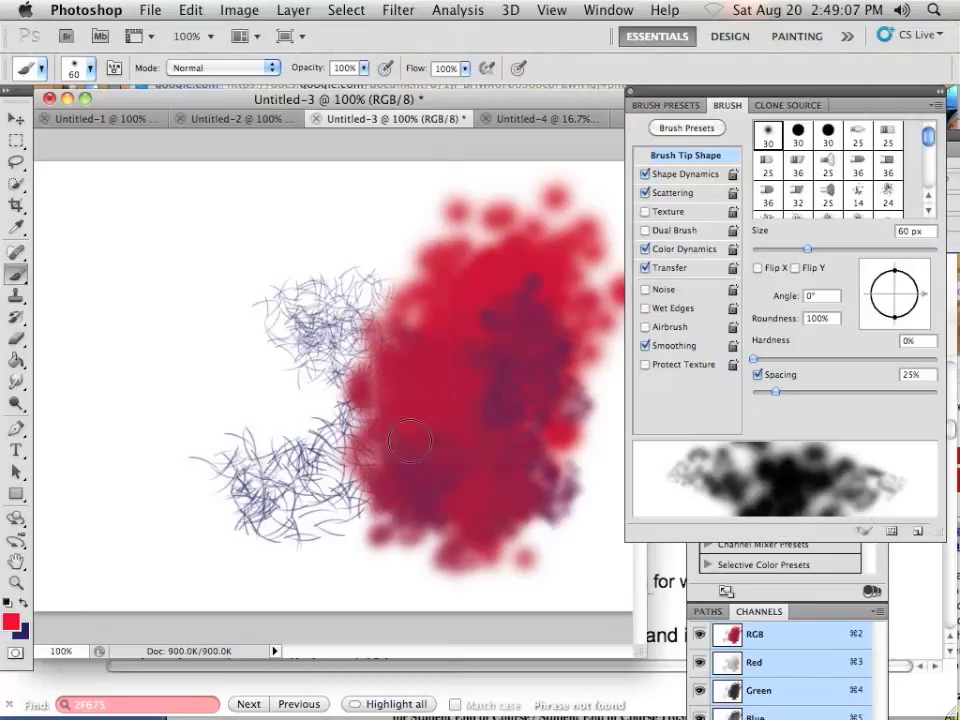
mouse_move(456, 316)
left_mouse_down()
mouse_move(322, 407)
mouse_move(345, 342)
mouse_move(365, 462)
mouse_move(278, 454)
mouse_move(300, 510)
mouse_move(350, 527)
mouse_move(300, 447)
mouse_move(406, 392)
mouse_move(492, 299)
left_mouse_up()
mouse_move(558, 340)
left_mouse_down()
mouse_move(515, 405)
mouse_move(556, 415)
mouse_move(560, 470)
left_mouse_up()
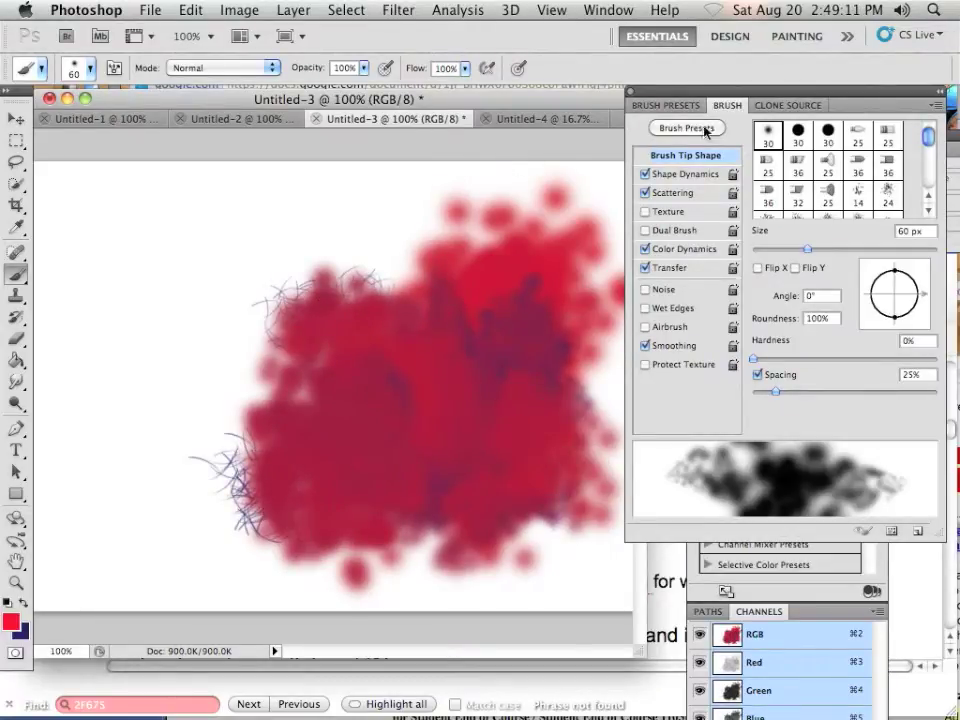
Step: Choose the hard round 30 px tip with 9% spacing, set opacity to 33% and paint an oval patch beside the red mass
left_click(820, 140)
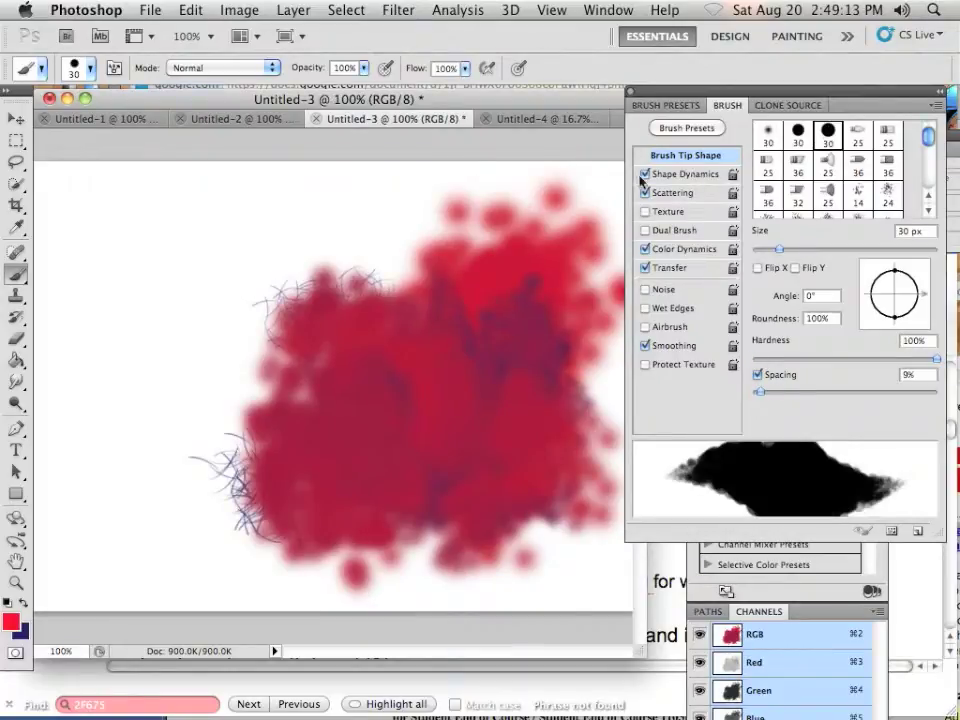
left_click(366, 70)
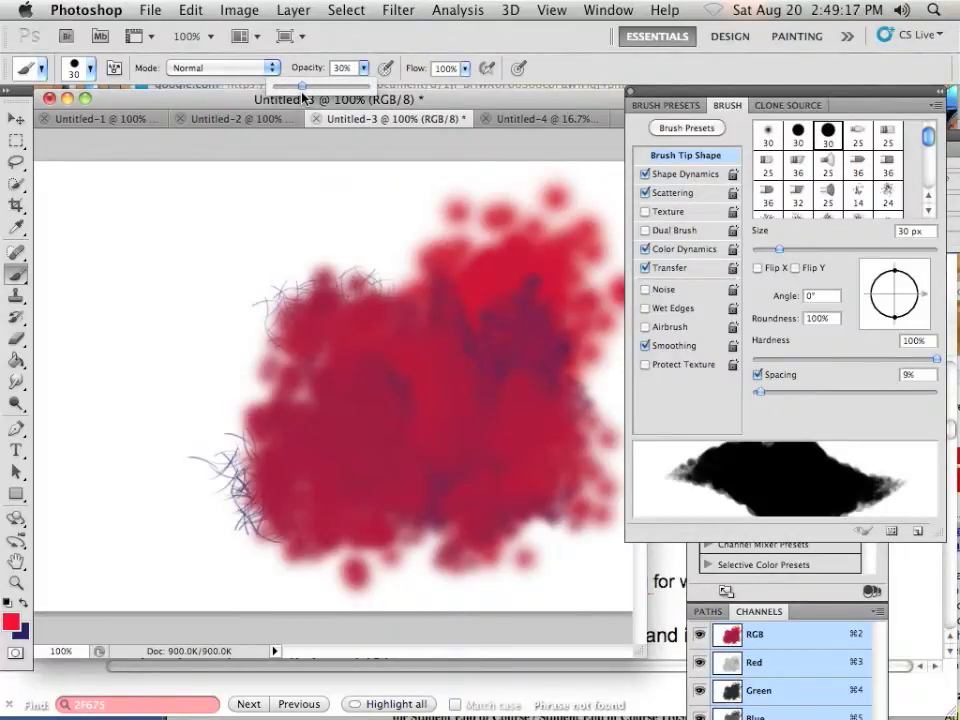
mouse_move(172, 264)
left_mouse_down()
mouse_move(208, 334)
mouse_move(190, 269)
mouse_move(170, 345)
mouse_move(217, 397)
mouse_move(165, 250)
mouse_move(178, 285)
mouse_move(165, 279)
mouse_move(155, 320)
mouse_move(195, 321)
mouse_move(160, 280)
mouse_move(204, 302)
mouse_move(203, 268)
mouse_move(185, 290)
mouse_move(175, 240)
mouse_move(180, 357)
mouse_move(140, 300)
mouse_move(105, 295)
left_mouse_up()
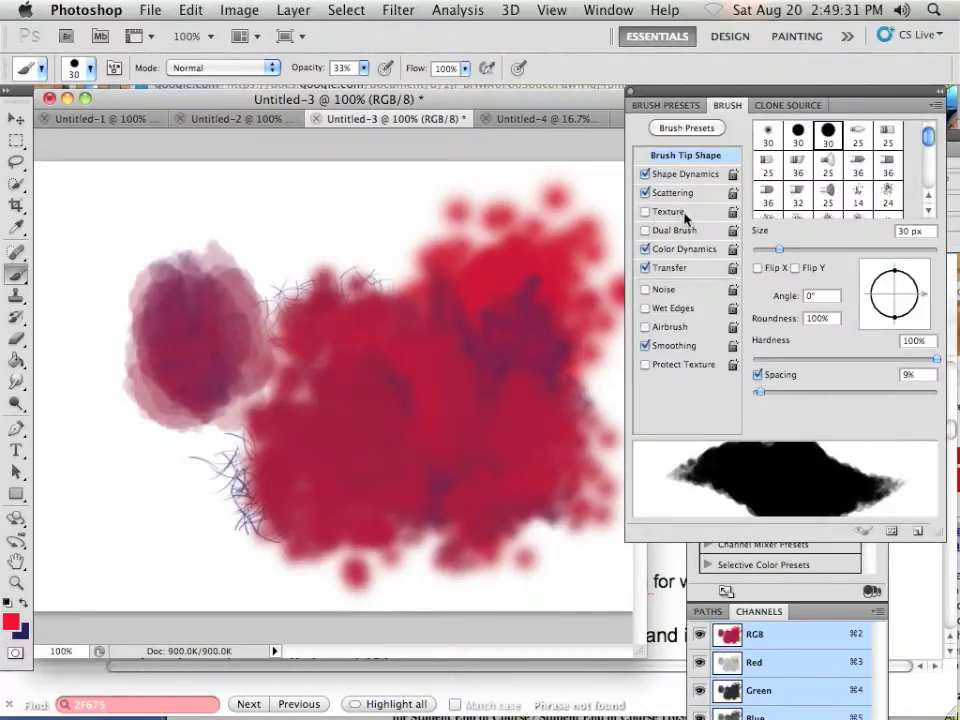
Step: Review the Color Dynamics and Shape Dynamics settings and flatten the brush tip to 32% roundness
left_click(704, 249)
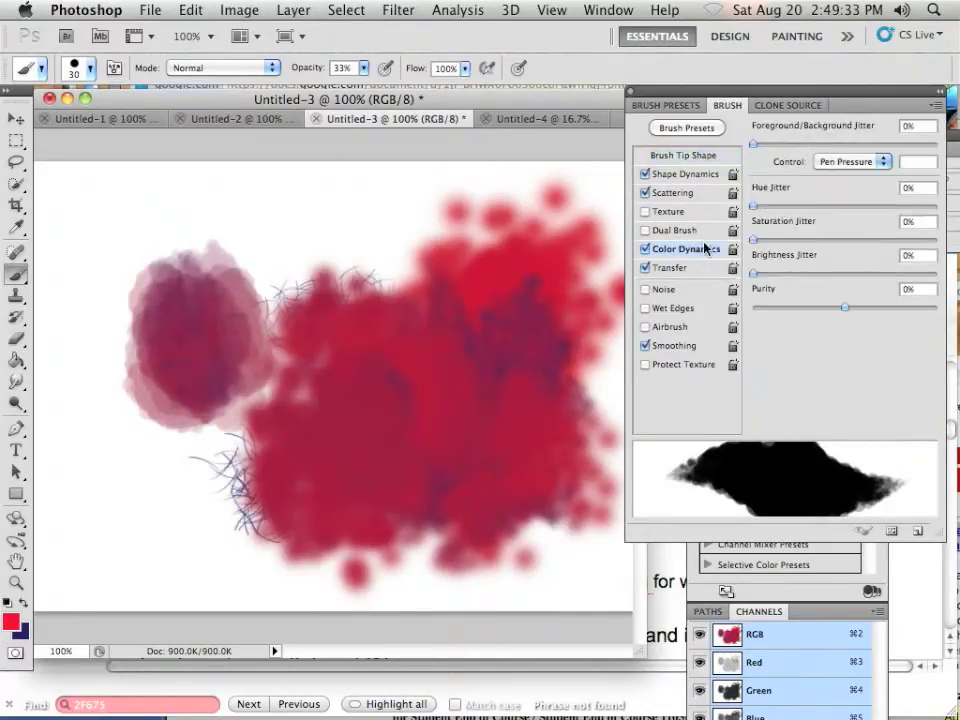
left_click(686, 175)
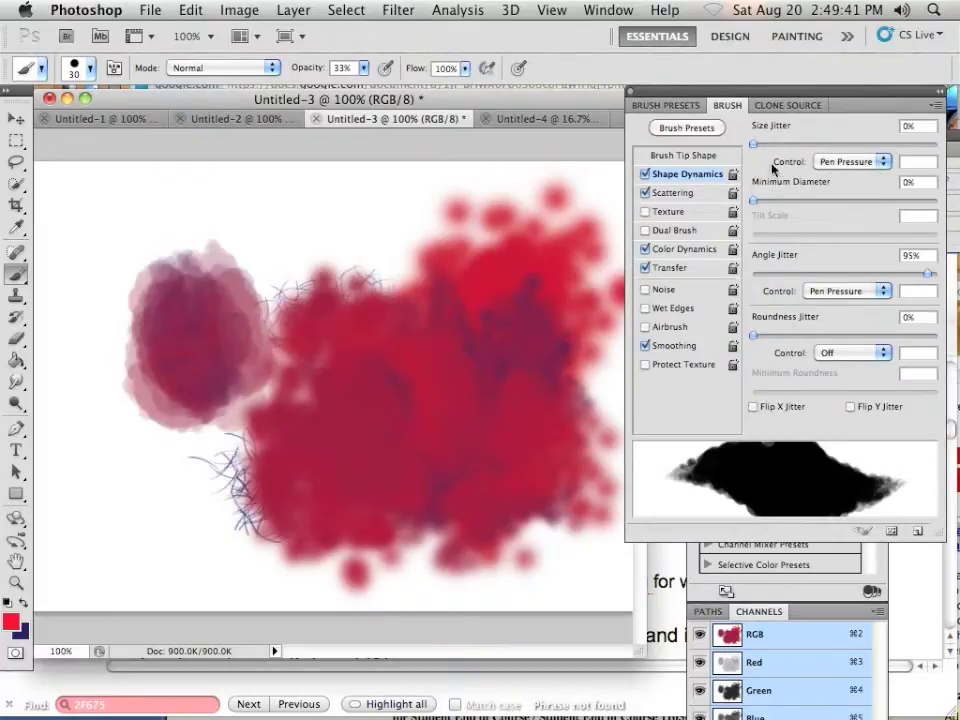
left_click(700, 158)
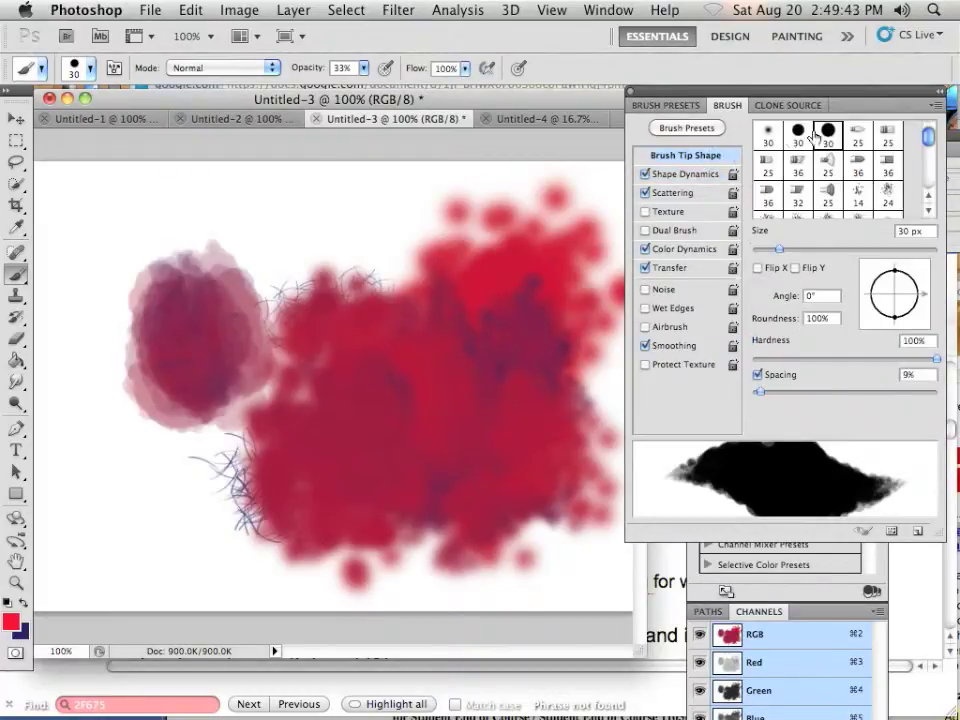
left_click_drag(893, 276, 895, 305)
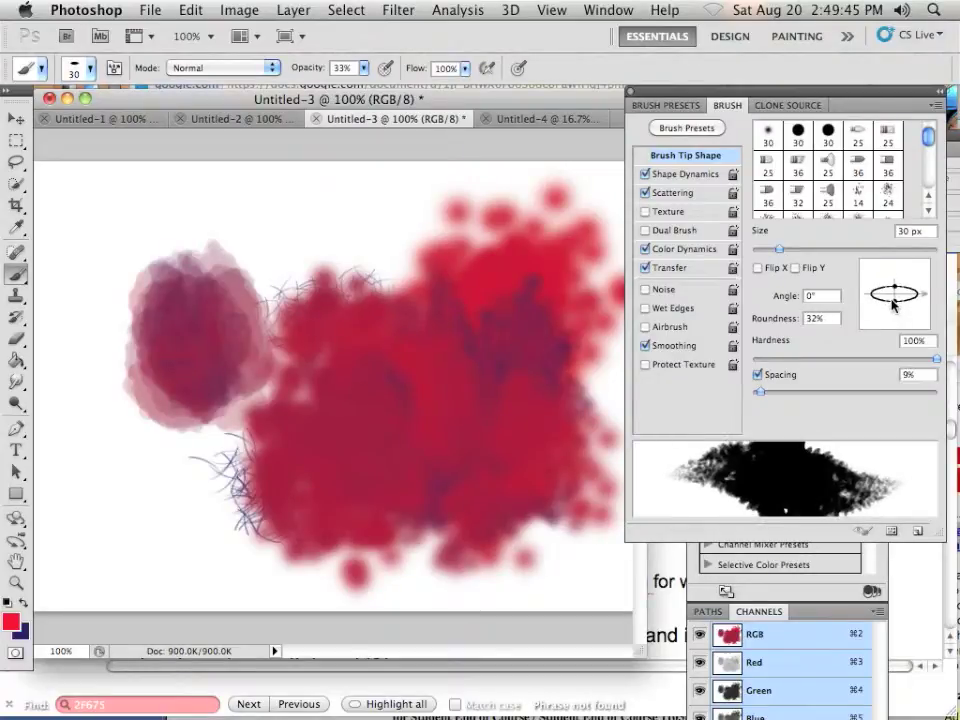
Step: Set the Angle Jitter control to Initial Direction and paint large translucent red areas around the oval patch and the canvas's left side
left_click(690, 175)
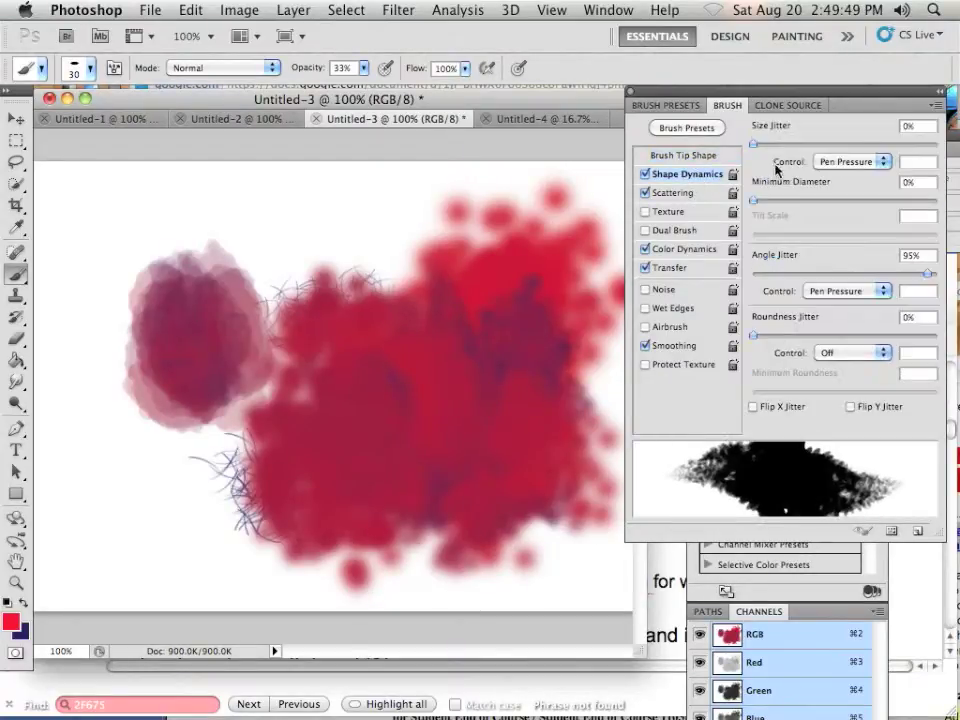
left_click(880, 161)
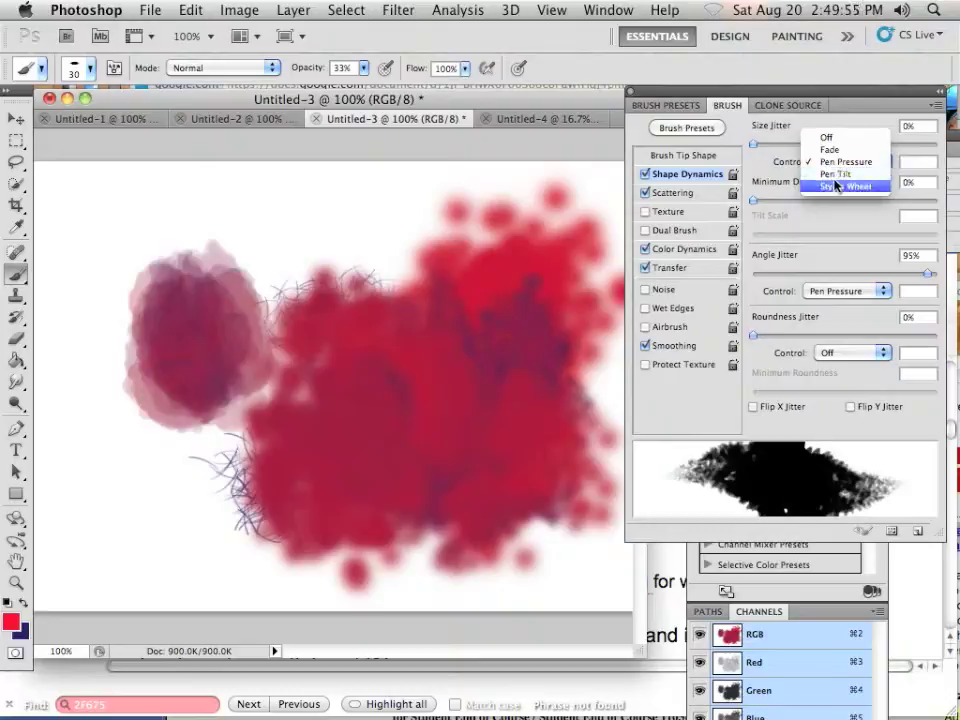
left_click(829, 294)
left_click(830, 291)
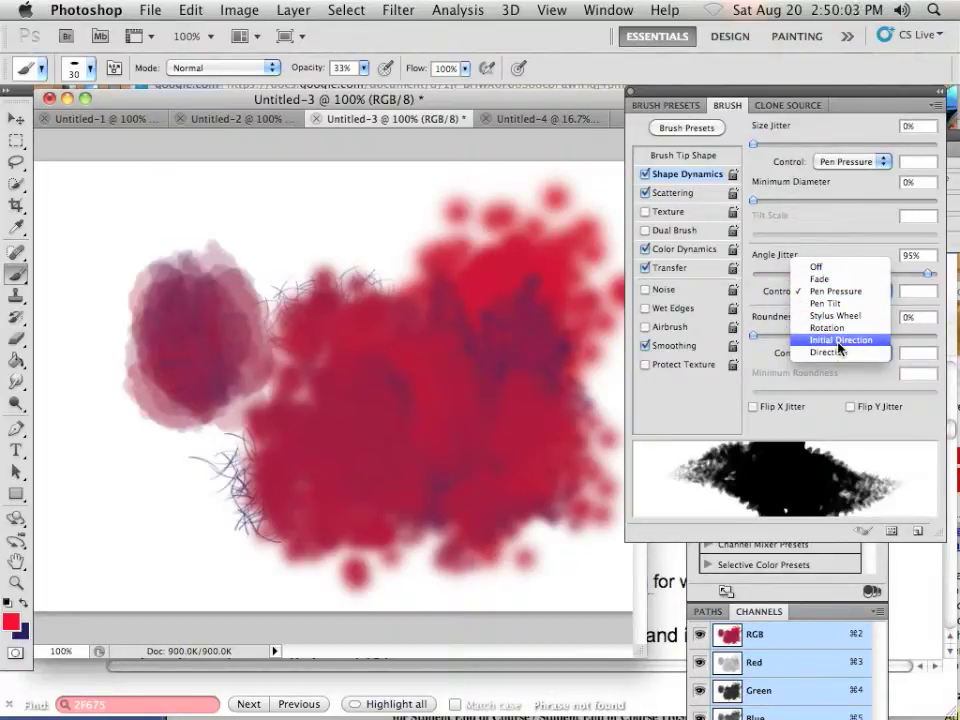
left_click(827, 341)
mouse_move(316, 213)
left_mouse_down()
mouse_move(247, 274)
mouse_move(285, 298)
mouse_move(374, 240)
mouse_move(321, 193)
mouse_move(213, 242)
mouse_move(137, 208)
mouse_move(79, 342)
mouse_move(188, 453)
mouse_move(107, 571)
mouse_move(104, 472)
mouse_move(220, 496)
mouse_move(180, 462)
mouse_move(129, 540)
mouse_move(211, 427)
mouse_move(114, 447)
mouse_move(123, 280)
mouse_move(298, 238)
mouse_move(344, 210)
mouse_move(228, 276)
mouse_move(116, 295)
mouse_move(210, 335)
mouse_move(240, 462)
mouse_move(202, 523)
mouse_move(145, 538)
mouse_move(182, 481)
mouse_move(122, 541)
mouse_move(222, 383)
mouse_move(471, 421)
left_mouse_up()
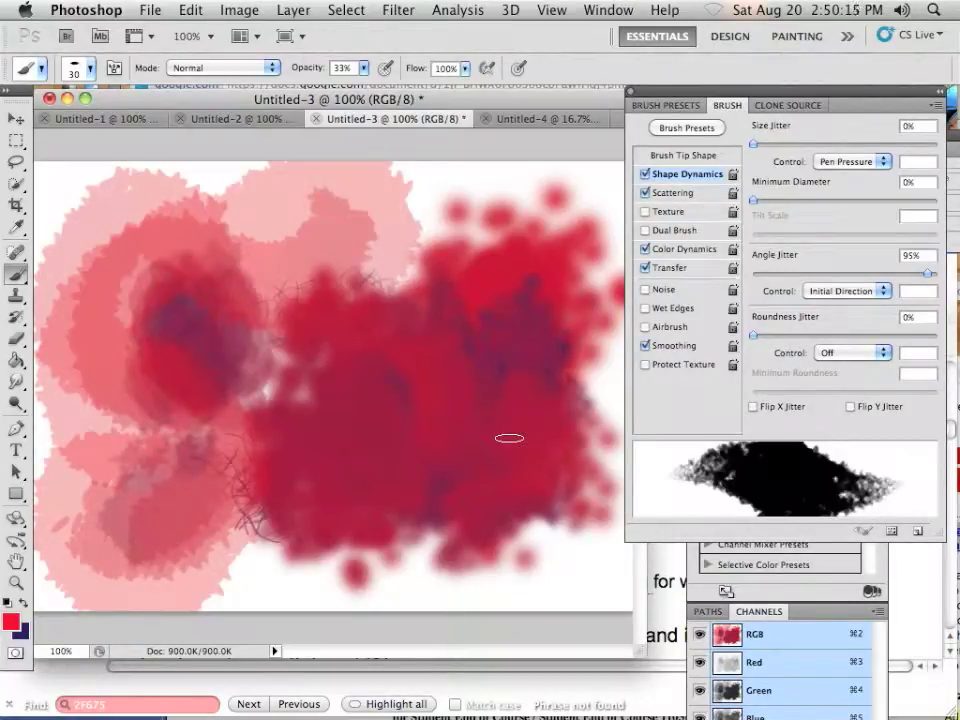
Step: Cover the entire Untitled-3 canvas with the solid navy background colour
key("bracketright")
key("bracketright")
key("bracketright")
key("bracketright")
mouse_move(515, 395)
left_mouse_down()
mouse_move(562, 510)
mouse_move(474, 452)
mouse_move(461, 514)
mouse_move(540, 418)
mouse_move(517, 188)
mouse_move(150, 129)
mouse_move(96, 214)
mouse_move(75, 503)
mouse_move(248, 615)
mouse_move(590, 600)
mouse_move(471, 407)
mouse_move(300, 561)
mouse_move(188, 410)
mouse_move(178, 596)
left_mouse_up()
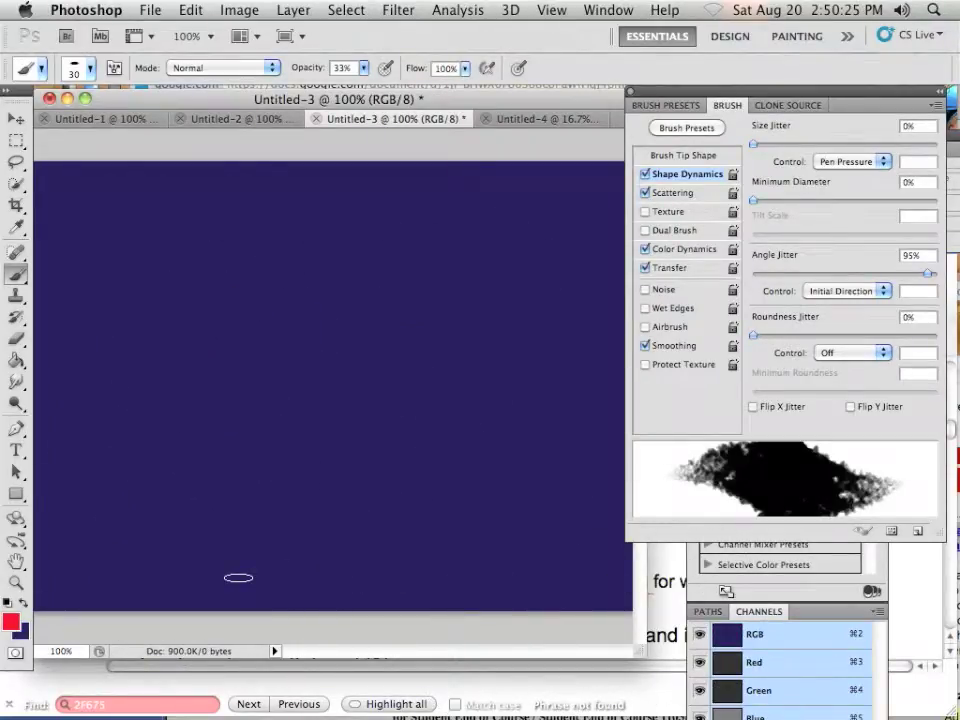